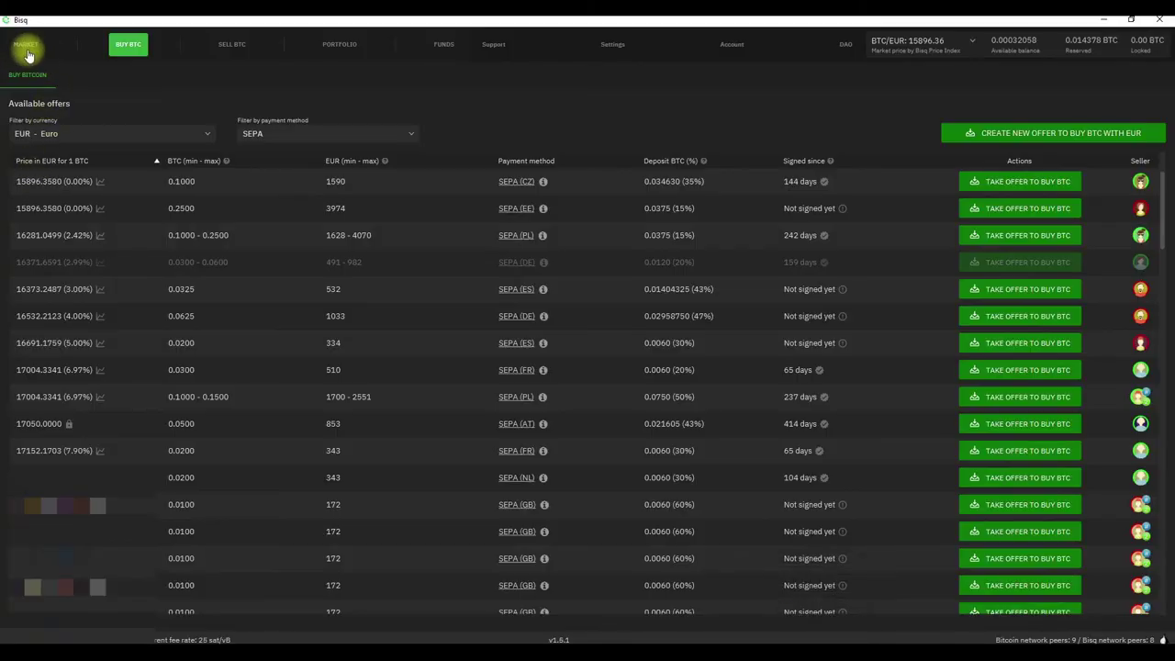
Open the wallet seed page in the account section and acknowledge the warning about seed words and backups.
{"action": "left_click", "coordinate": [27, 53]}
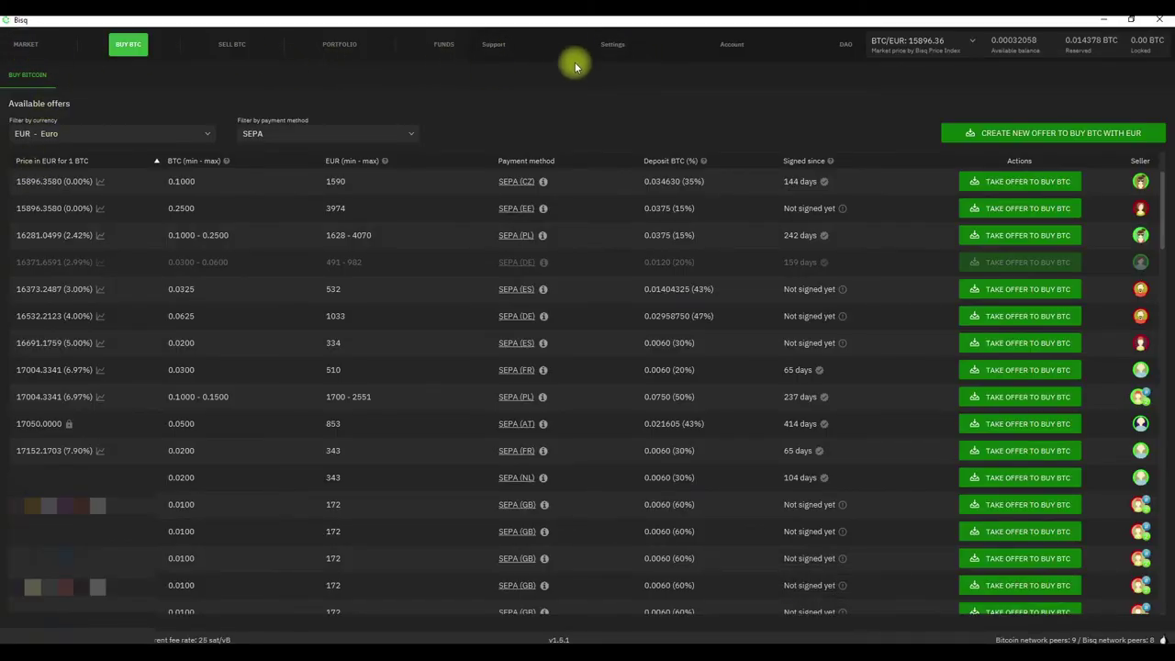
{"action": "left_click", "coordinate": [727, 45]}
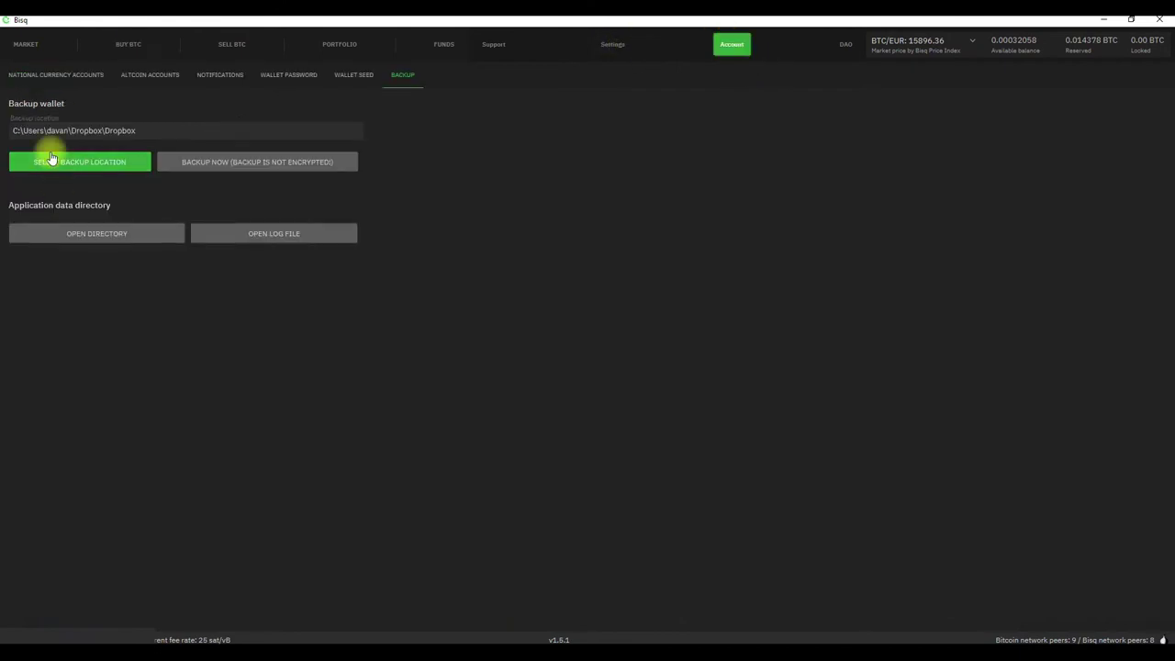
{"action": "left_click", "coordinate": [359, 81]}
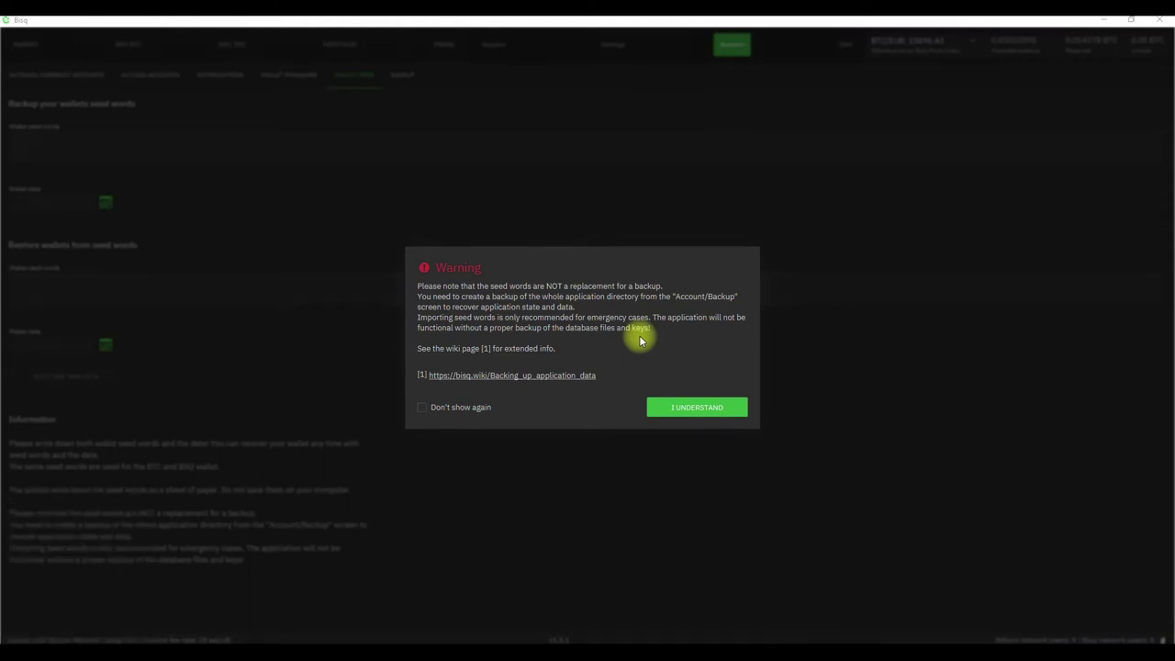
{"action": "left_click", "coordinate": [720, 408]}
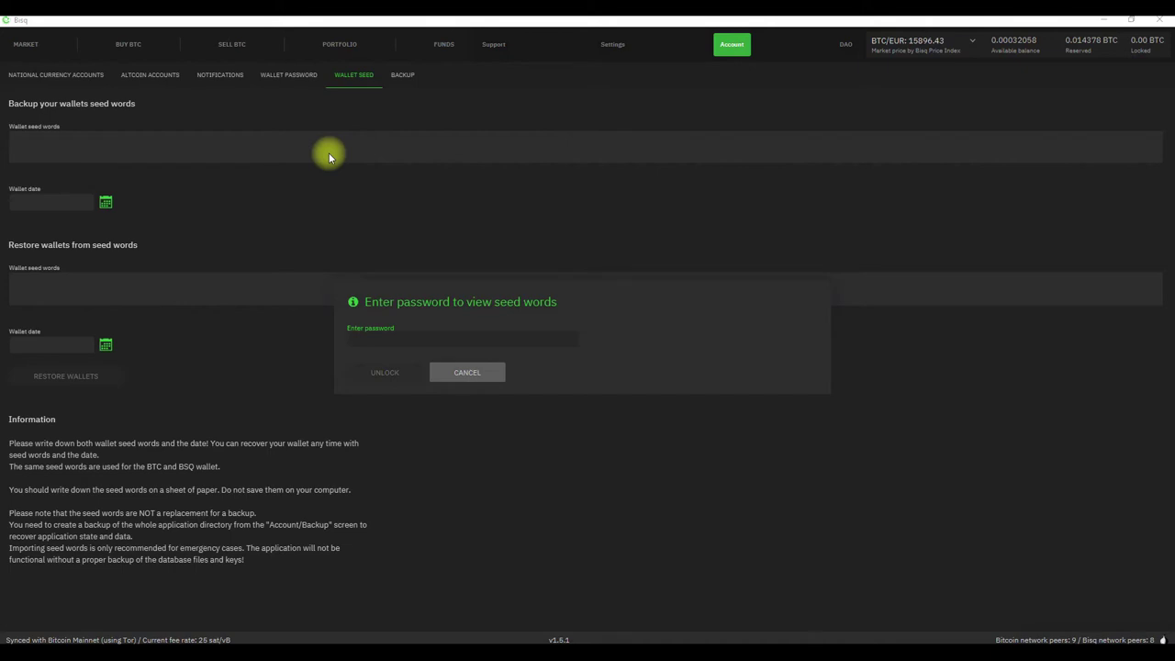
View the account's wallet backup options and the general preferences in the settings.
{"action": "left_click", "coordinate": [404, 76]}
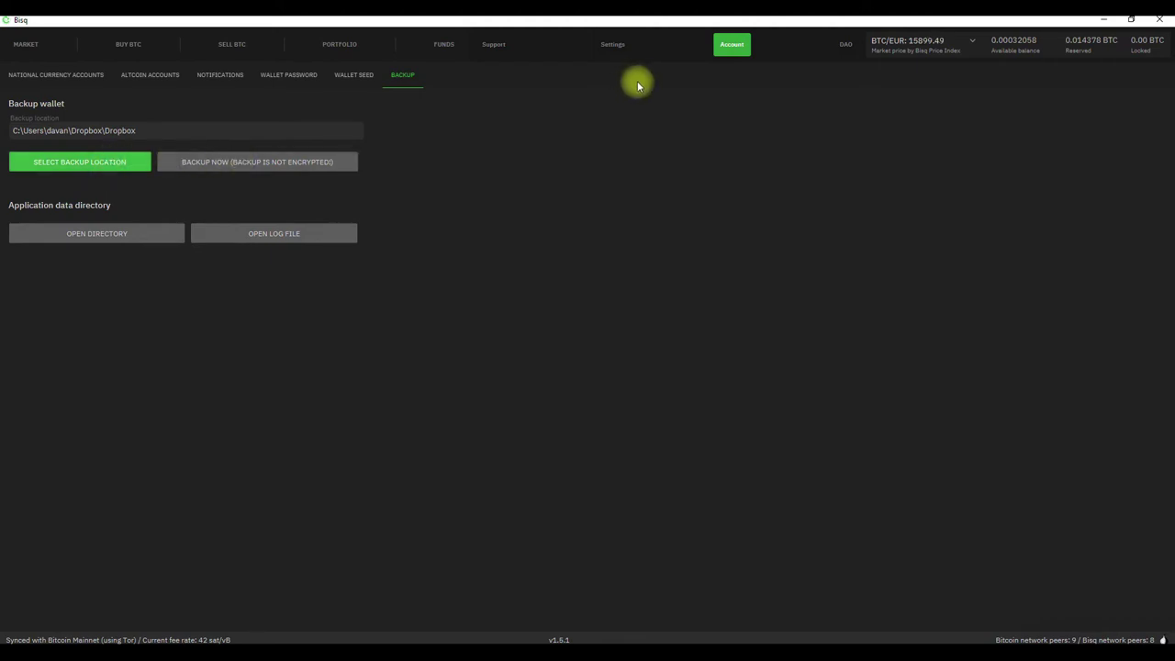
{"action": "left_click", "coordinate": [613, 44]}
{"action": "left_click", "coordinate": [725, 245]}
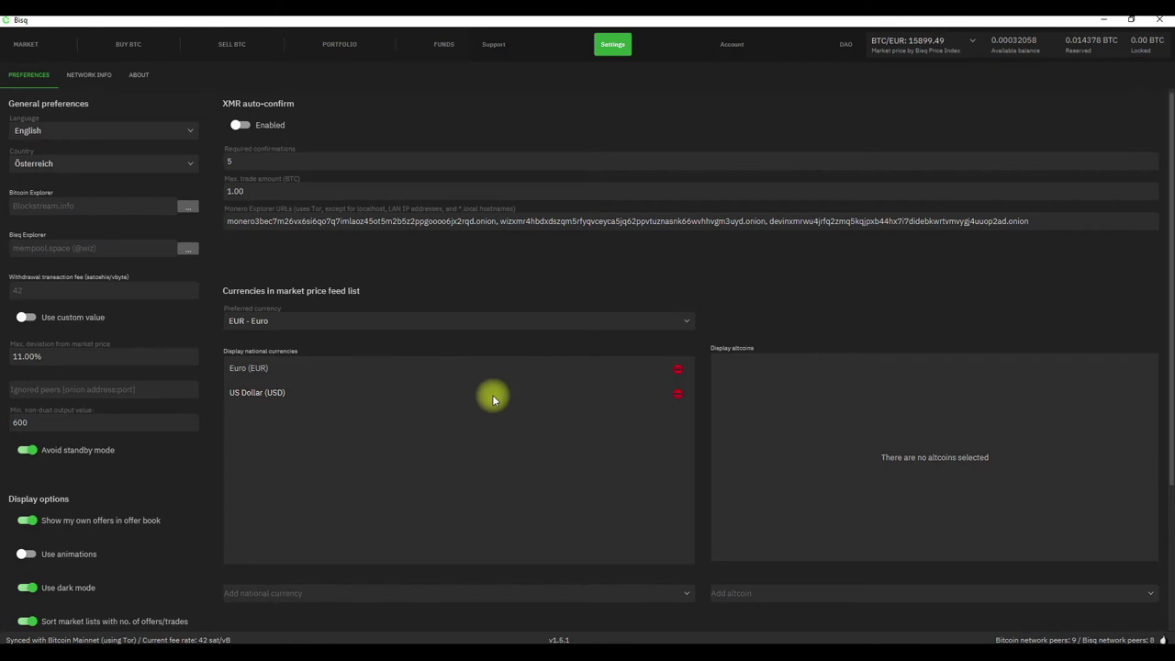
Review the wallet's funds pages for transactions, locked funds, reserved funds, sending and receiving.
{"action": "left_click", "coordinate": [444, 44]}
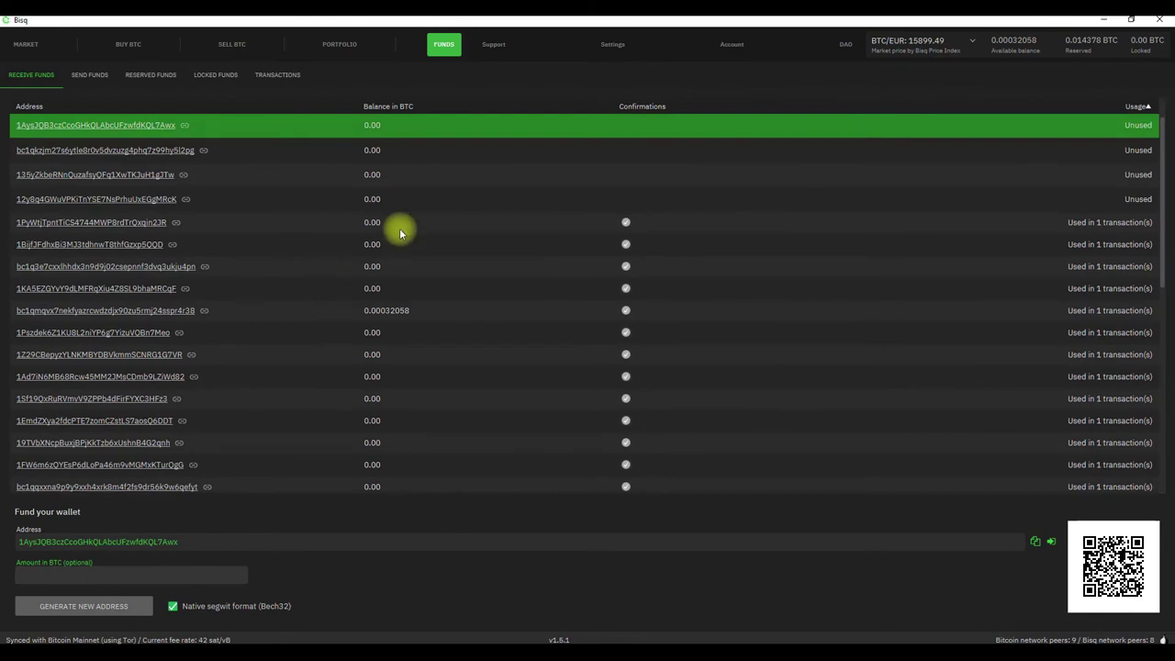
{"action": "left_click", "coordinate": [273, 75]}
{"action": "left_click", "coordinate": [214, 74]}
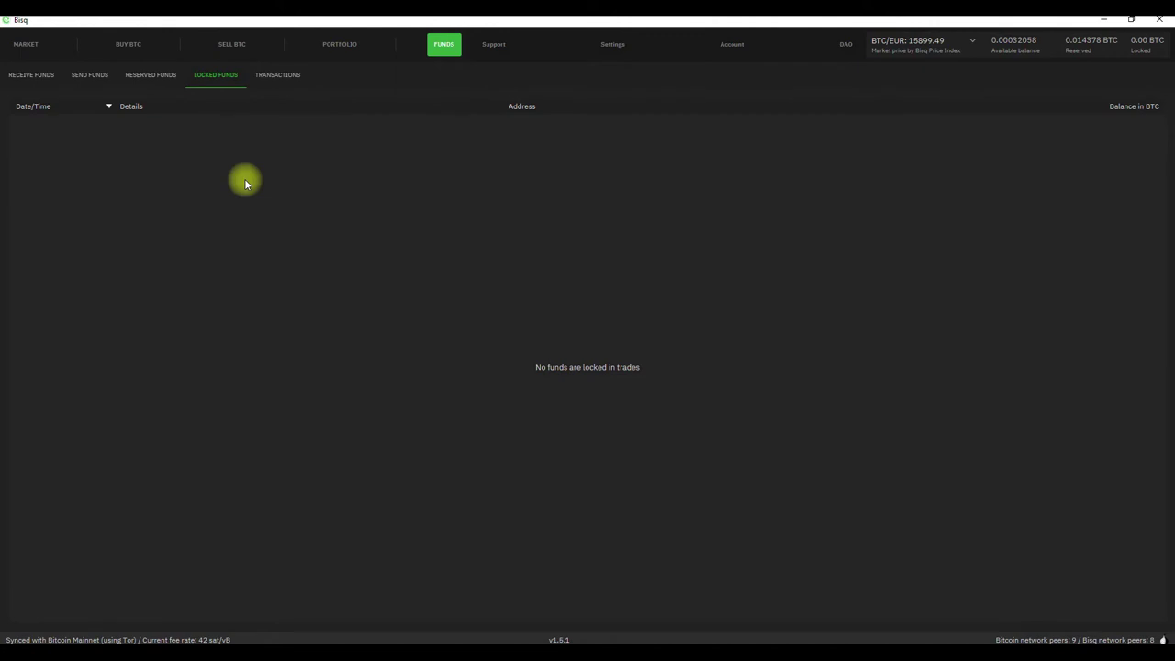
{"action": "left_click", "coordinate": [144, 75]}
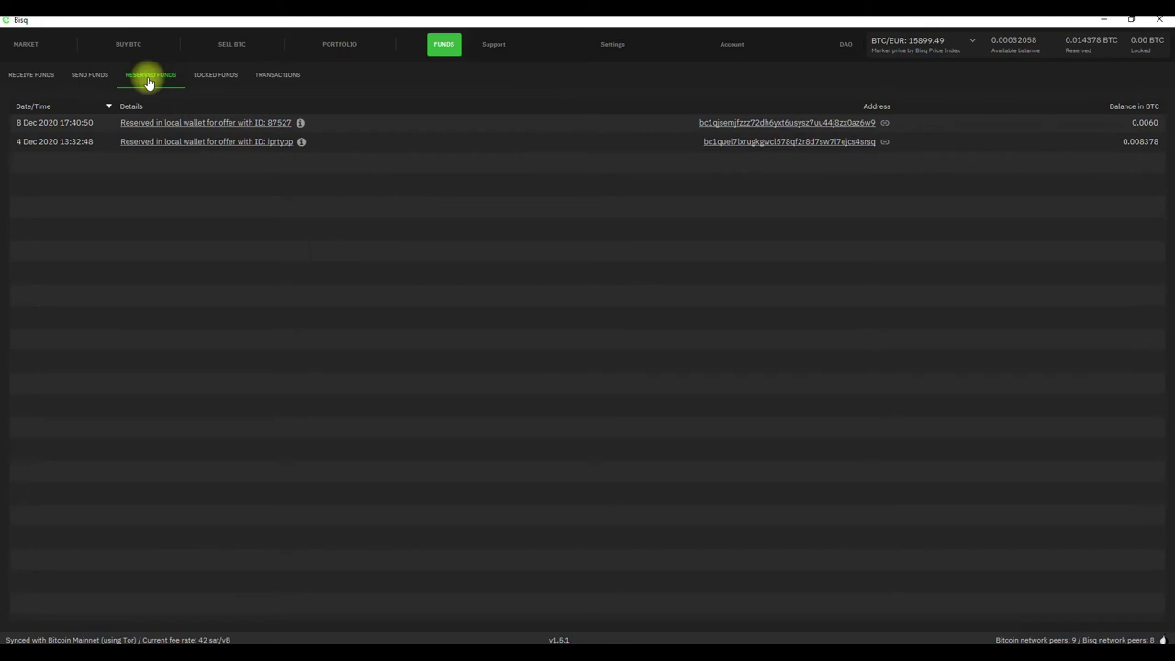
{"action": "left_click", "coordinate": [83, 77]}
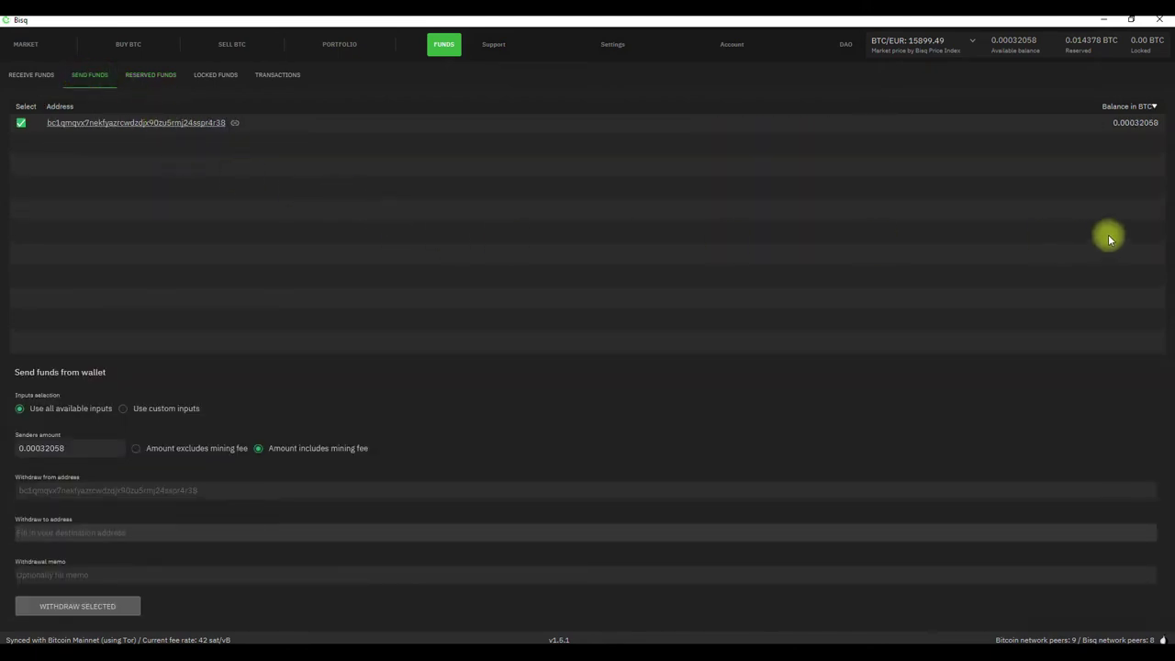
{"action": "left_click", "coordinate": [28, 77]}
Compare the available bitcoin buy offers with the market's EUR offer book and return to the buy offers.
{"action": "left_click", "coordinate": [130, 46]}
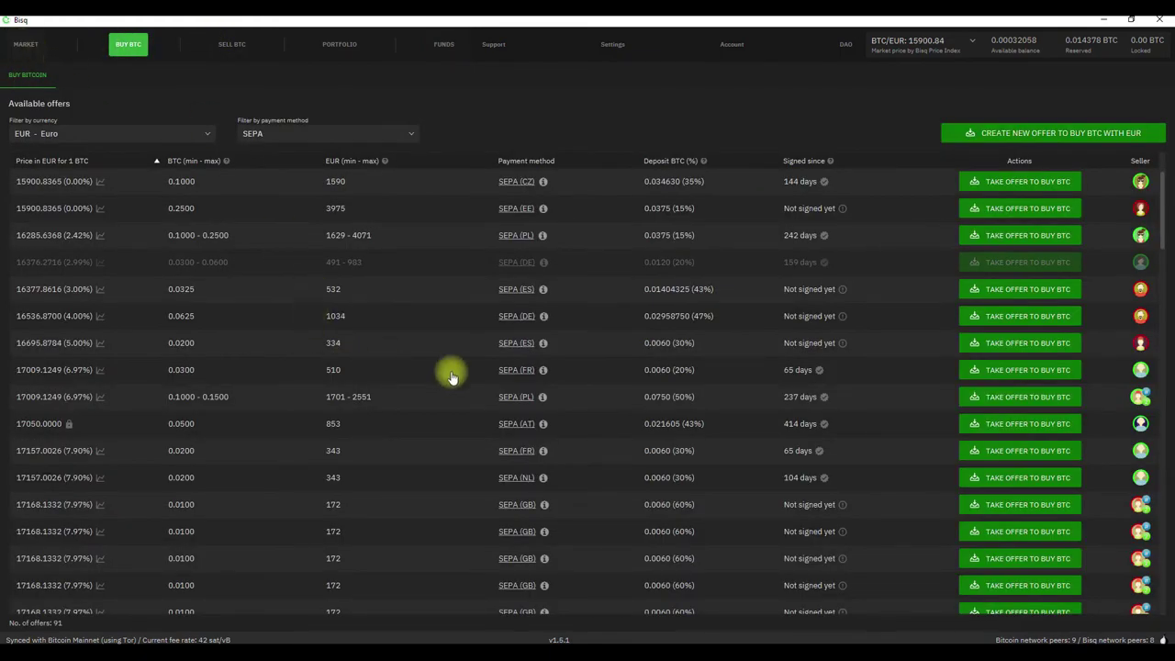
{"action": "left_click", "coordinate": [26, 44]}
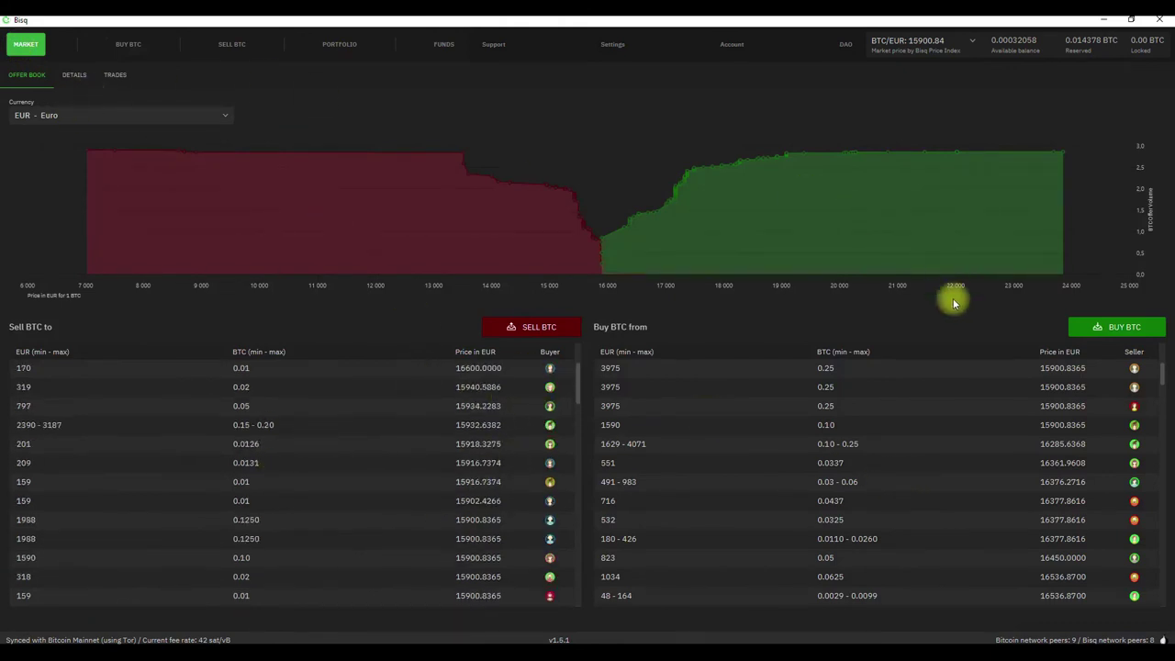
{"action": "left_click", "coordinate": [134, 48]}
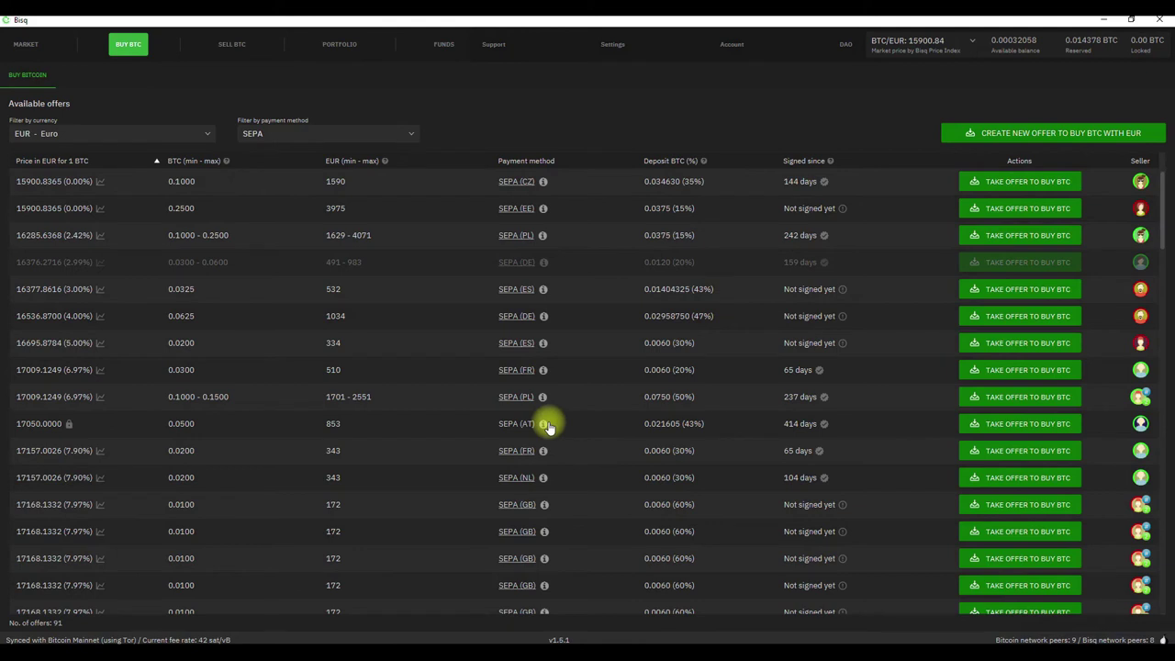
Filter the available buy offers by currency to EUR - Euro.
{"action": "left_click", "coordinate": [83, 133]}
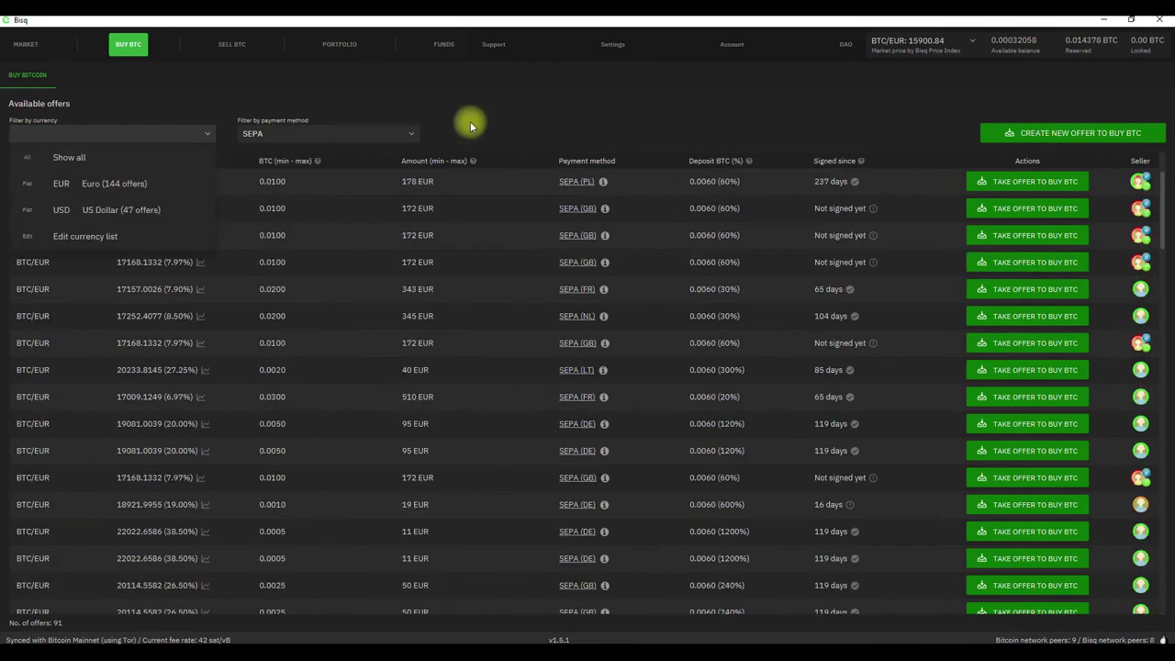
{"action": "left_click", "coordinate": [165, 131]}
{"action": "left_click", "coordinate": [90, 191]}
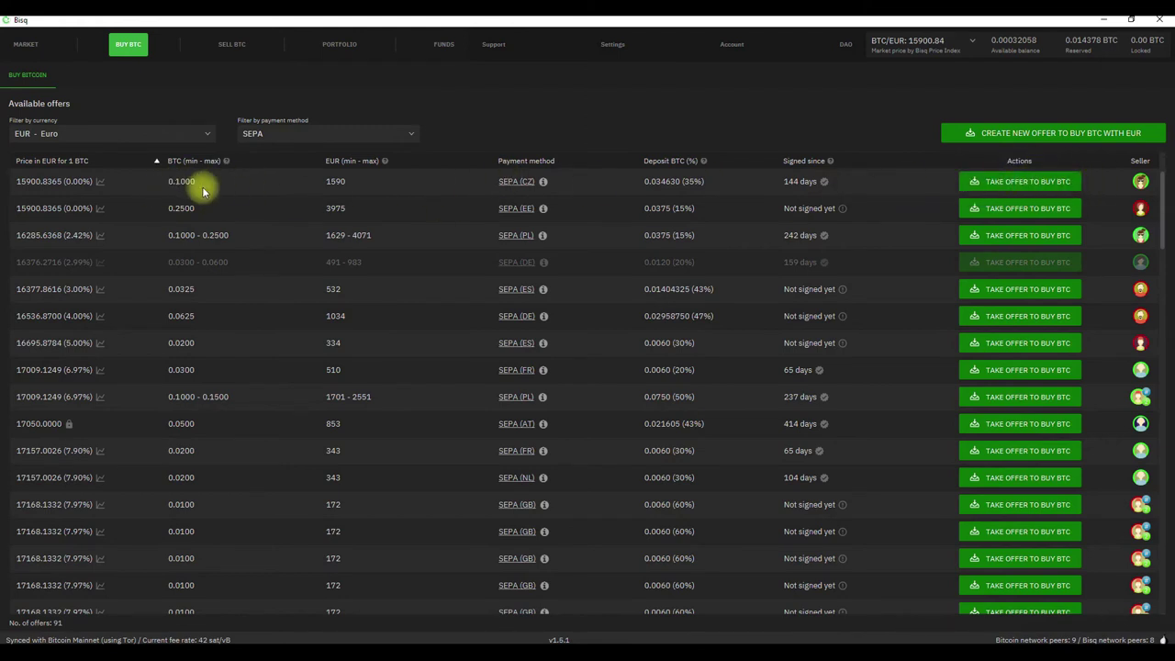
Examine the take-offer form for the 0.1000 BTC SEPA (CZ) offer and close it without taking the offer.
{"action": "left_click", "coordinate": [1030, 181]}
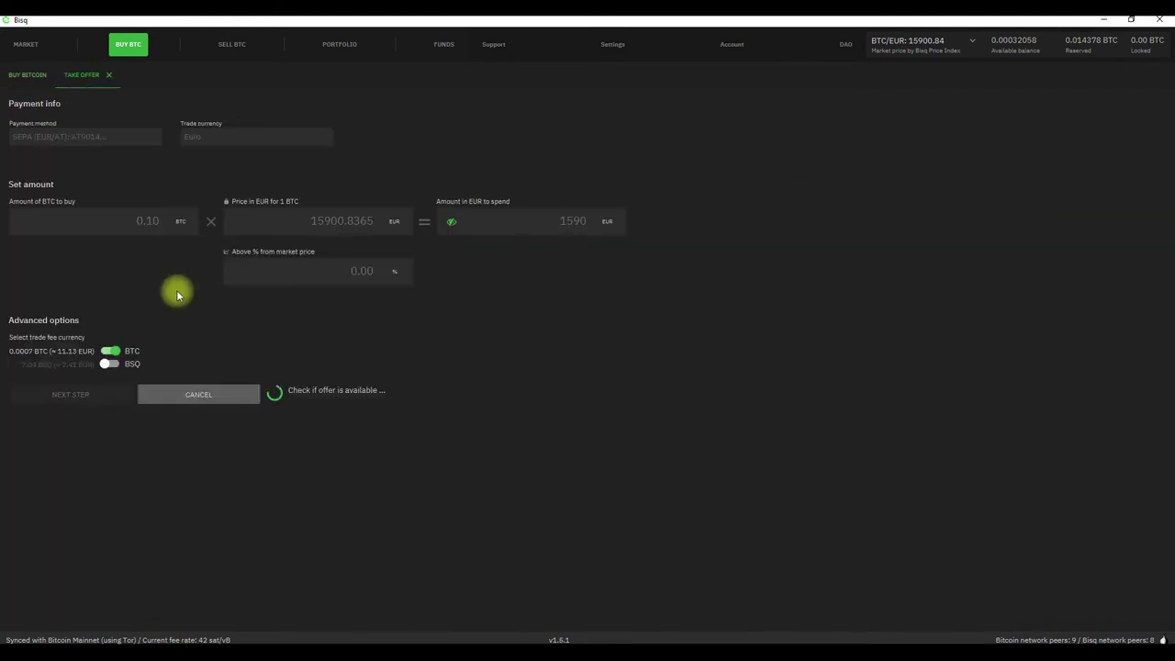
{"action": "left_click", "coordinate": [153, 221]}
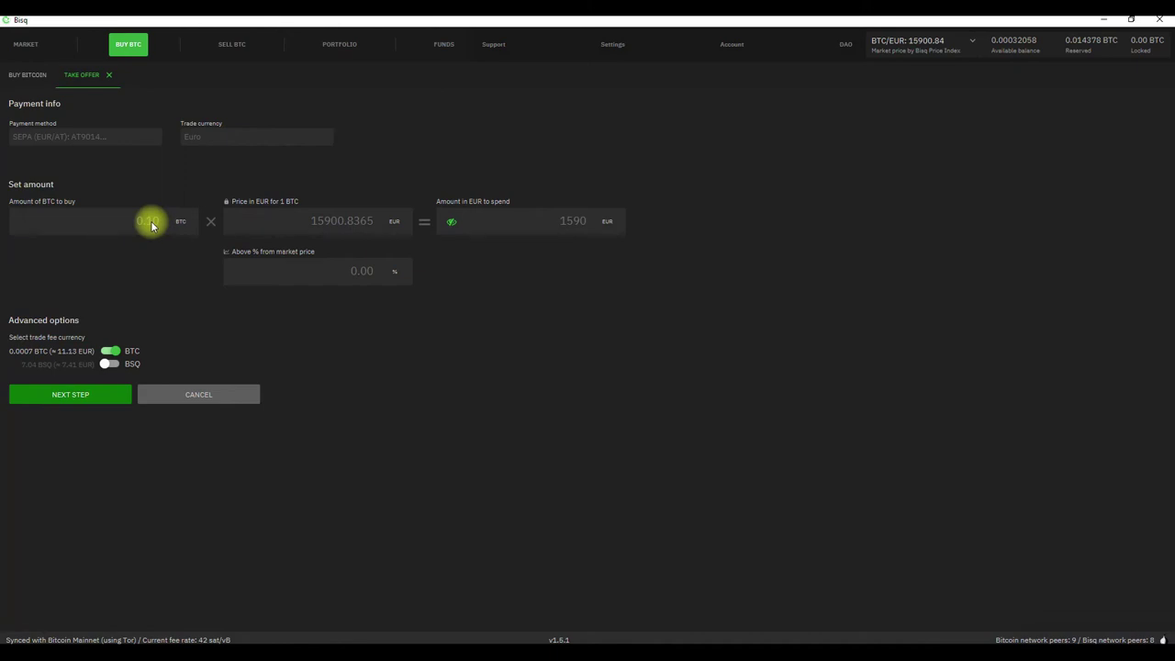
{"action": "left_click", "coordinate": [105, 75]}
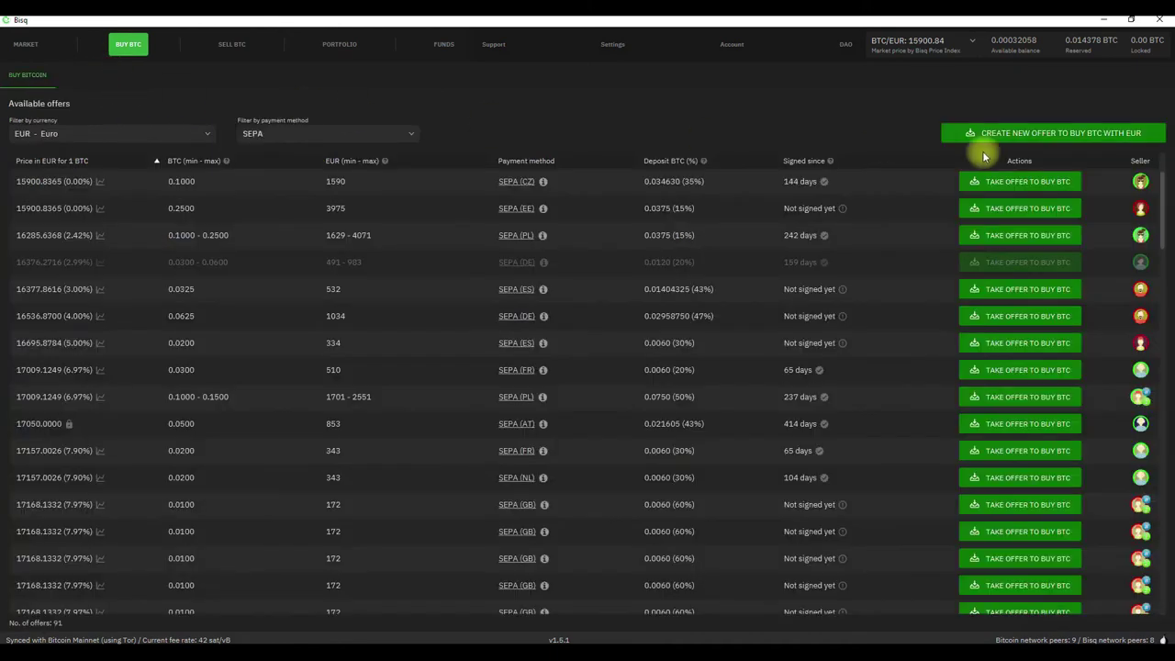
Draft a new offer to buy 0.01 BTC with EUR at 5% below the market price, and discard it.
{"action": "left_click", "coordinate": [1096, 134]}
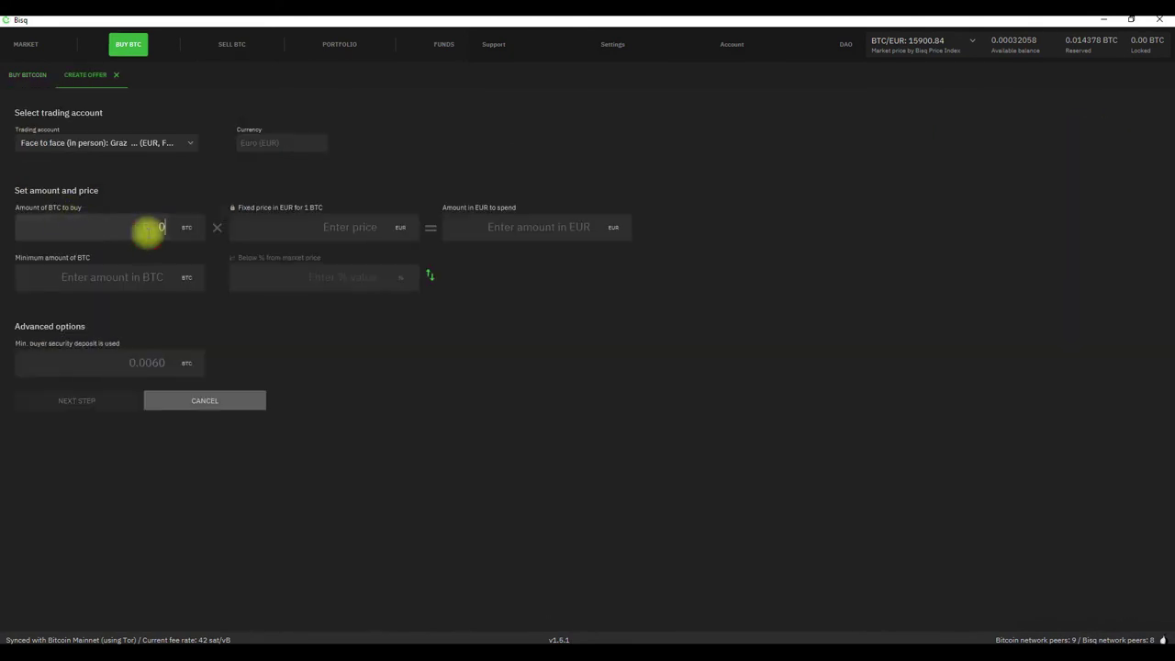
{"action": "type", "text": "0.01"}
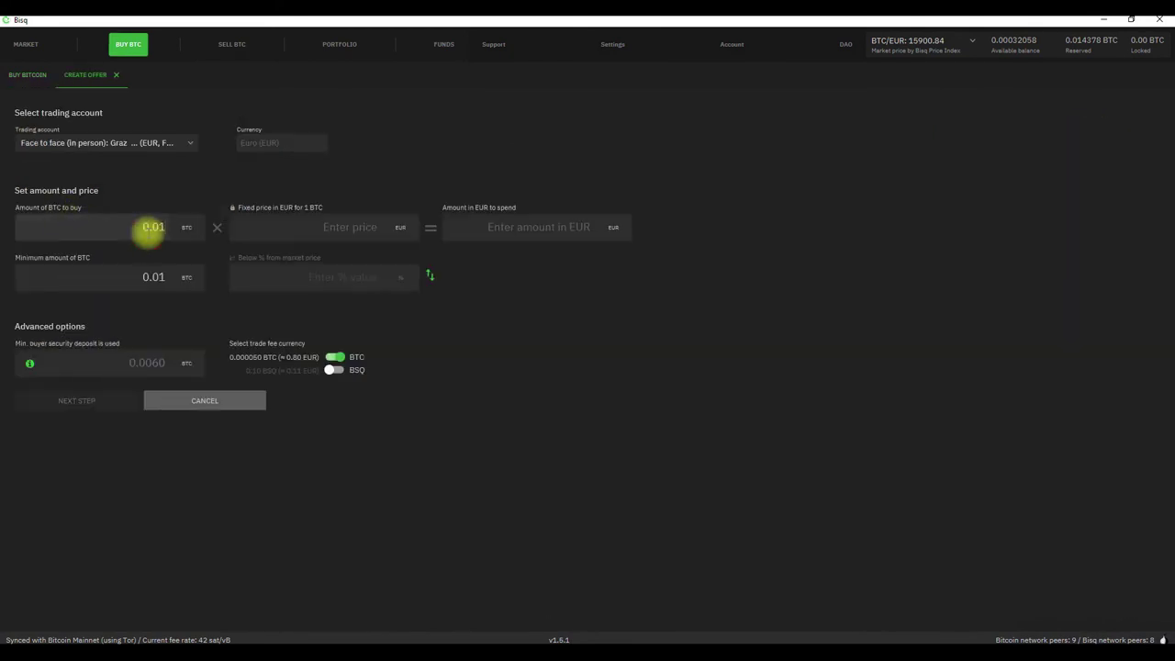
{"action": "left_click", "coordinate": [313, 233]}
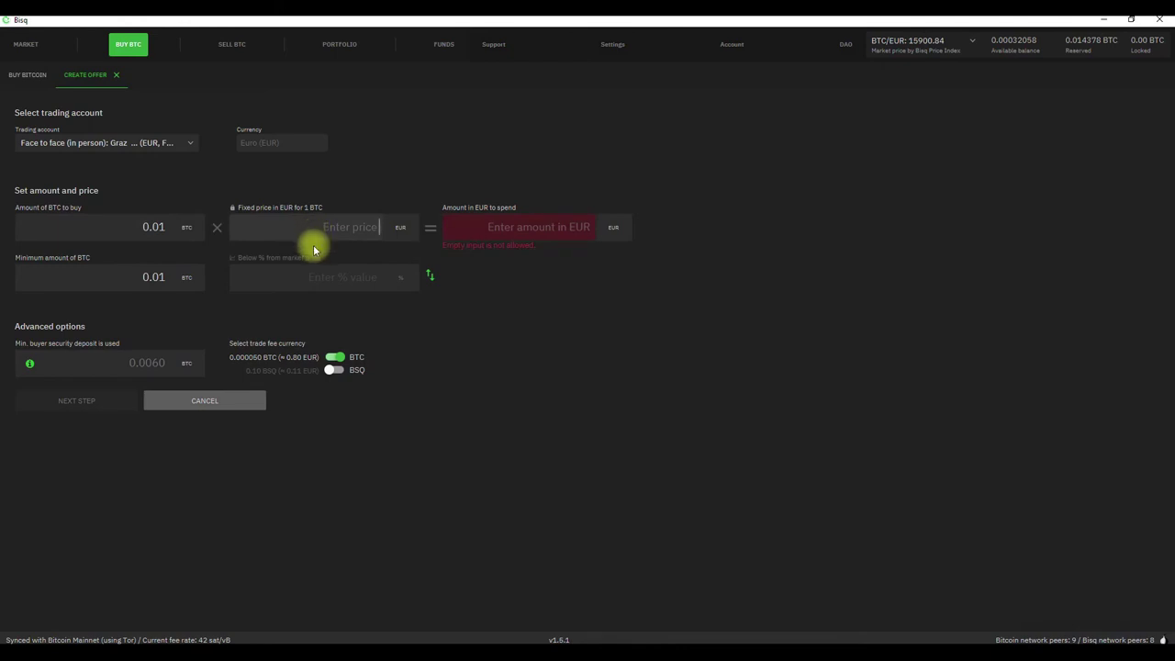
{"action": "left_click", "coordinate": [347, 283]}
{"action": "left_click", "coordinate": [432, 280]}
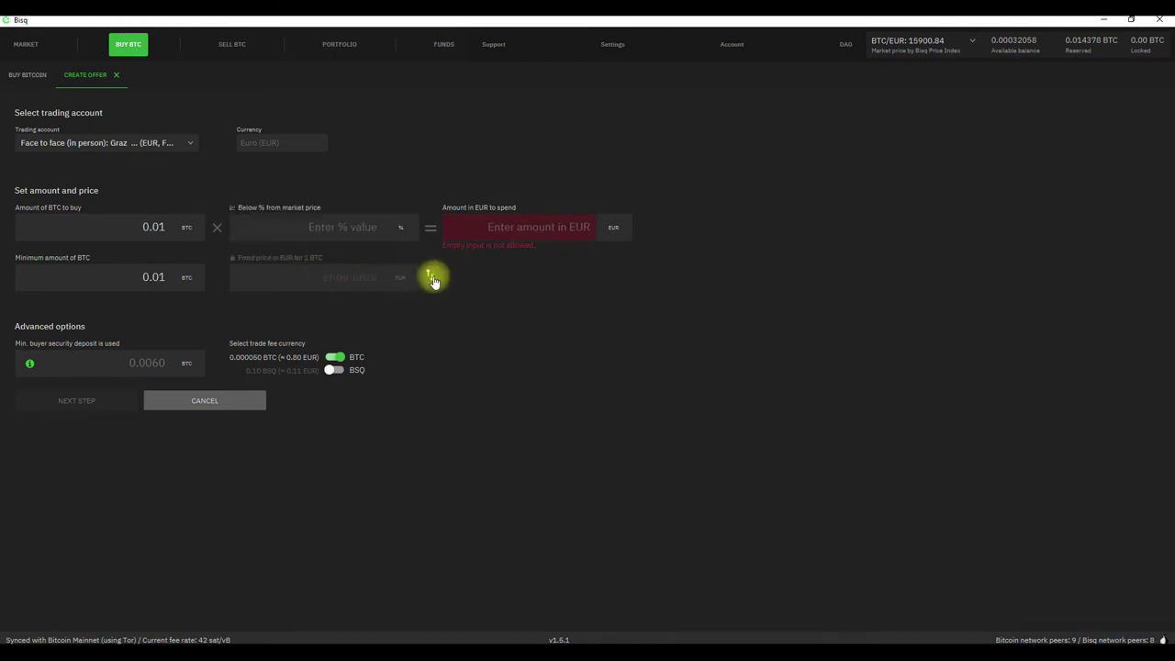
{"action": "left_click", "coordinate": [343, 233]}
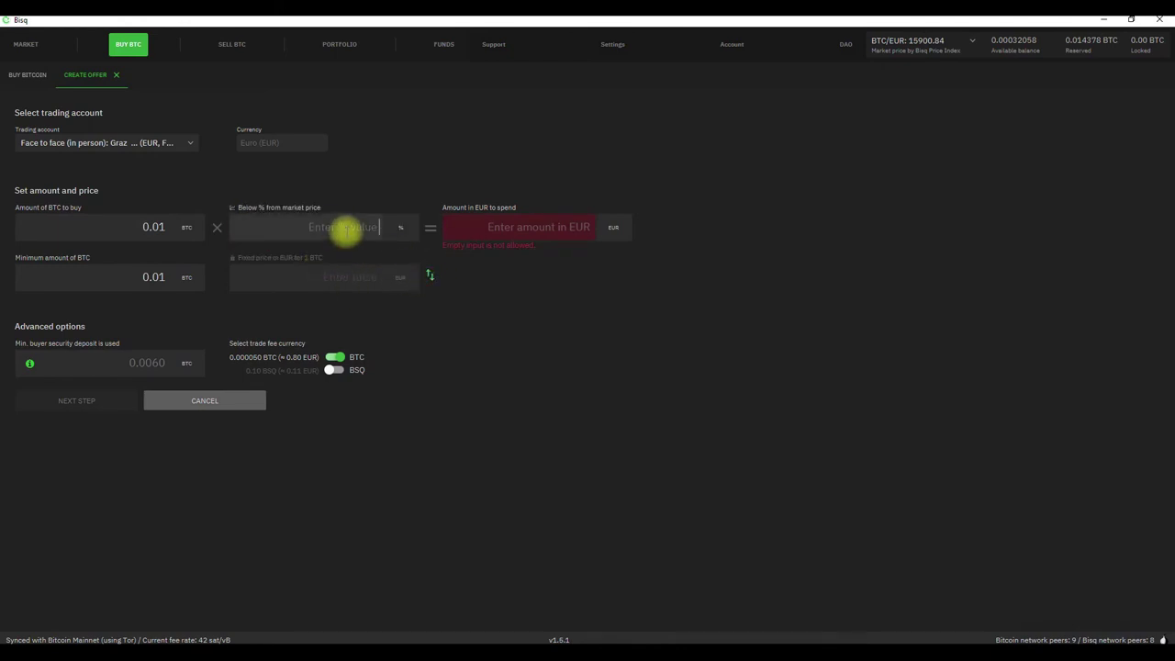
{"action": "type", "text": "5"}
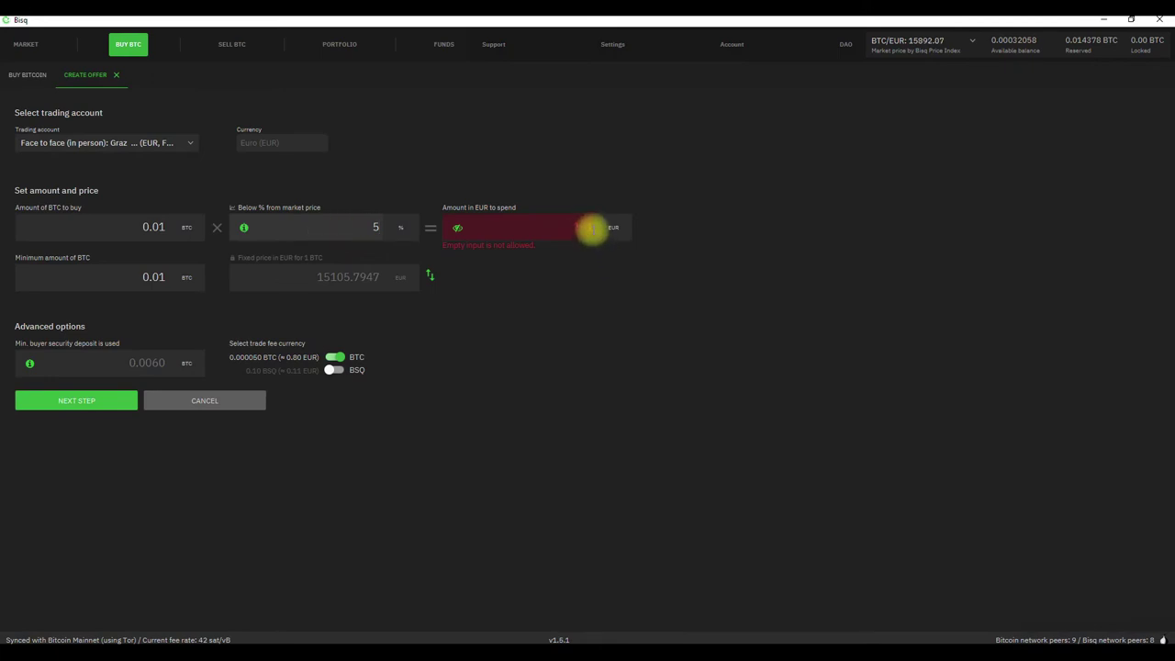
{"action": "left_click", "coordinate": [590, 265]}
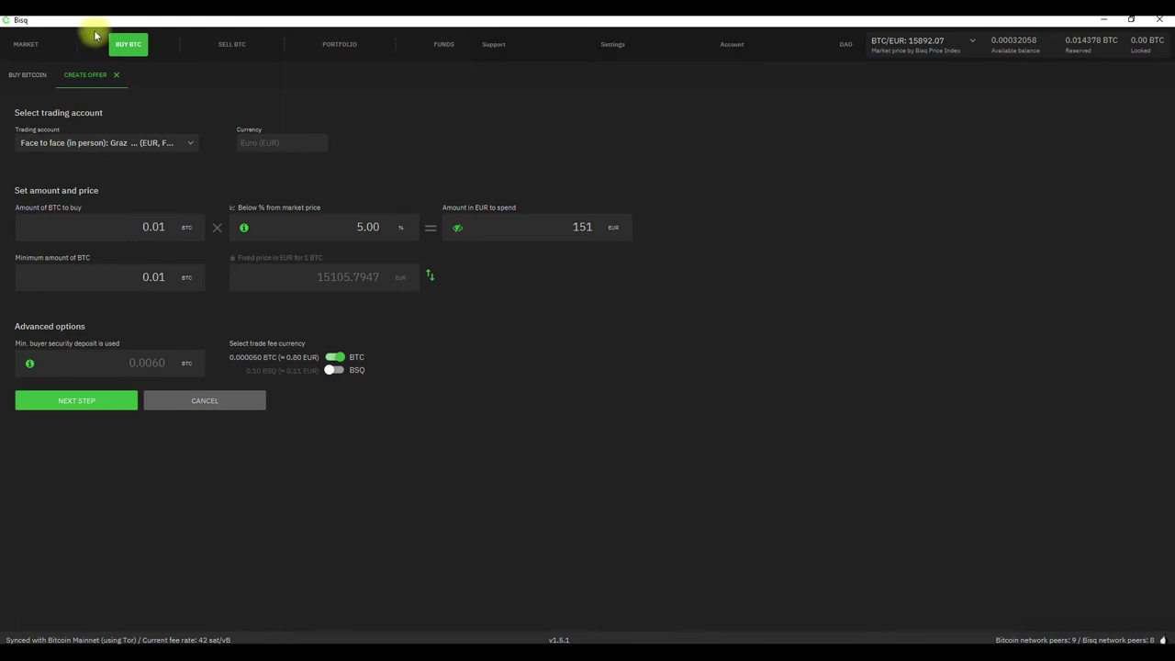
{"action": "left_click", "coordinate": [116, 75]}
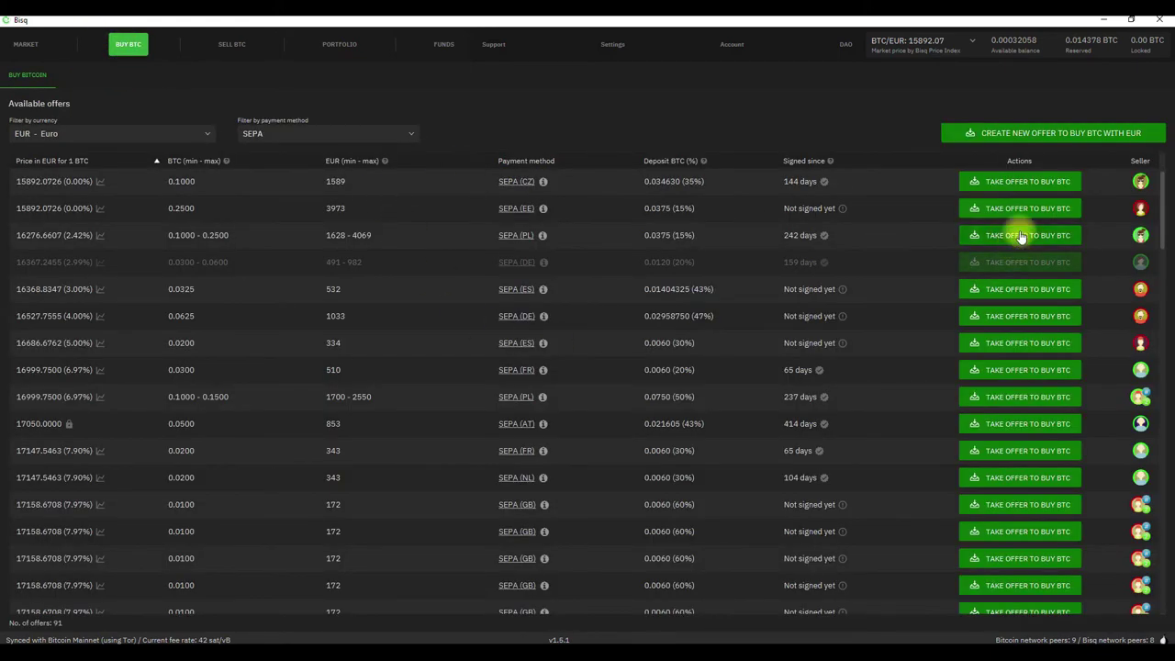
Examine the take-offer form for the 0.0325 BTC SEPA (ES) offer, close it, and look through the offer list.
{"action": "left_click", "coordinate": [1015, 289]}
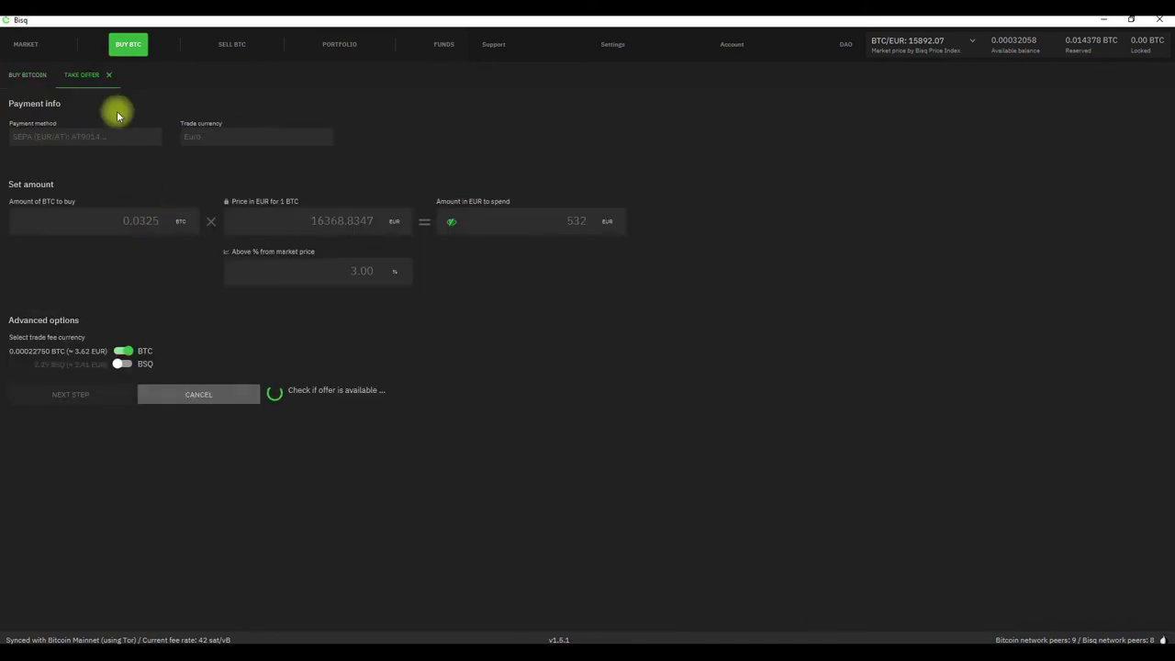
{"action": "left_click", "coordinate": [110, 77]}
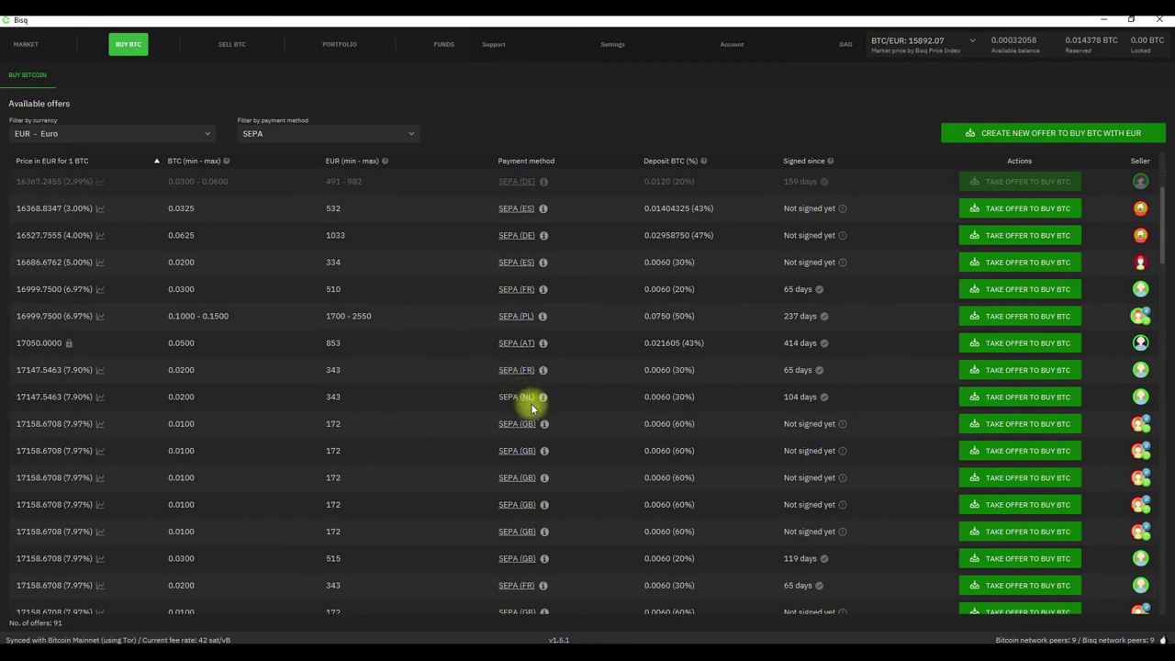
{"action": "scroll", "coordinate": [618, 456], "scroll_direction": "down", "scroll_amount": 5}
{"action": "scroll", "coordinate": [618, 453], "scroll_direction": "up", "scroll_amount": 7}
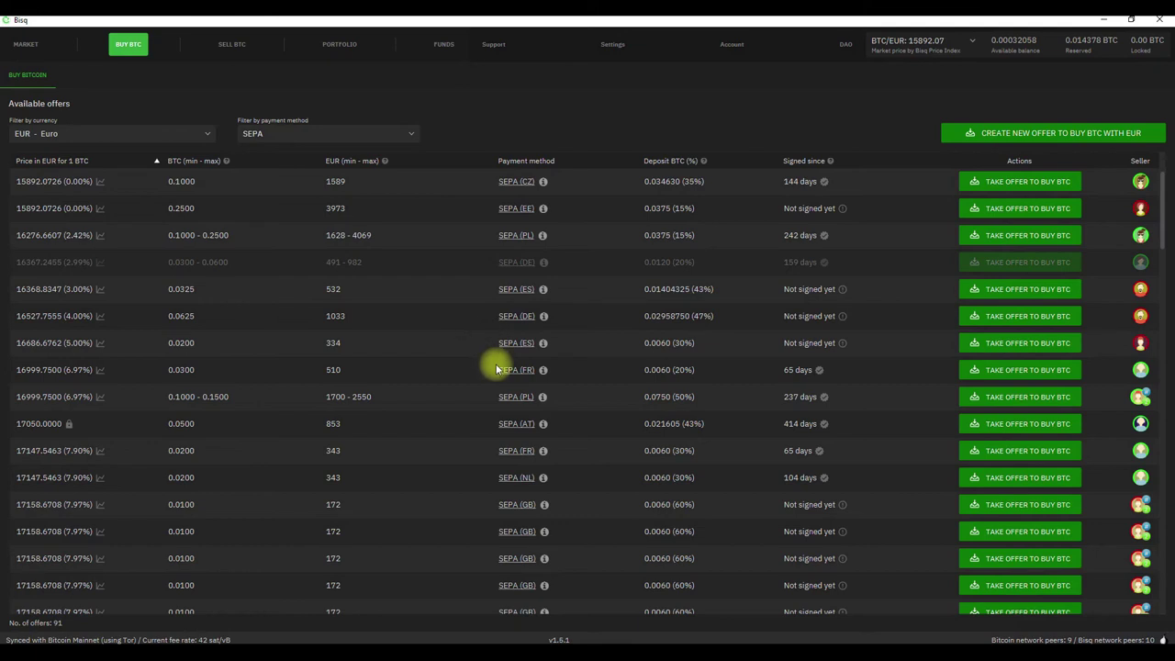
Start a new offer to buy 0.01 BTC with EUR and enter 5 as the fixed price per BTC.
{"action": "left_click", "coordinate": [1005, 138]}
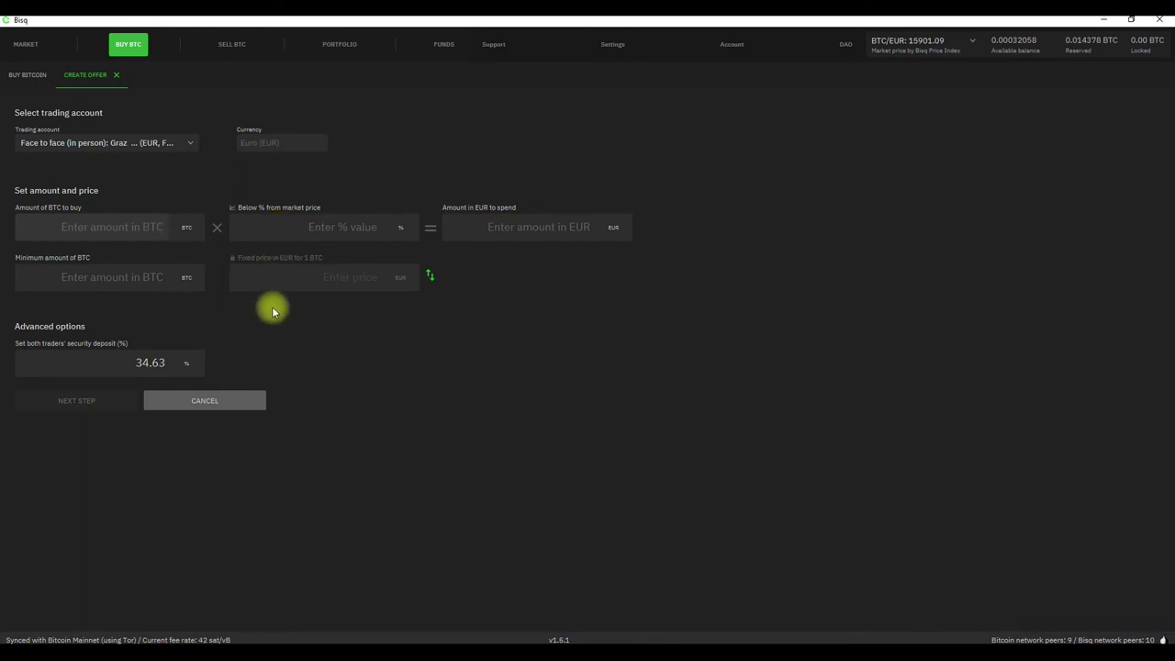
{"action": "type", "text": "0.01"}
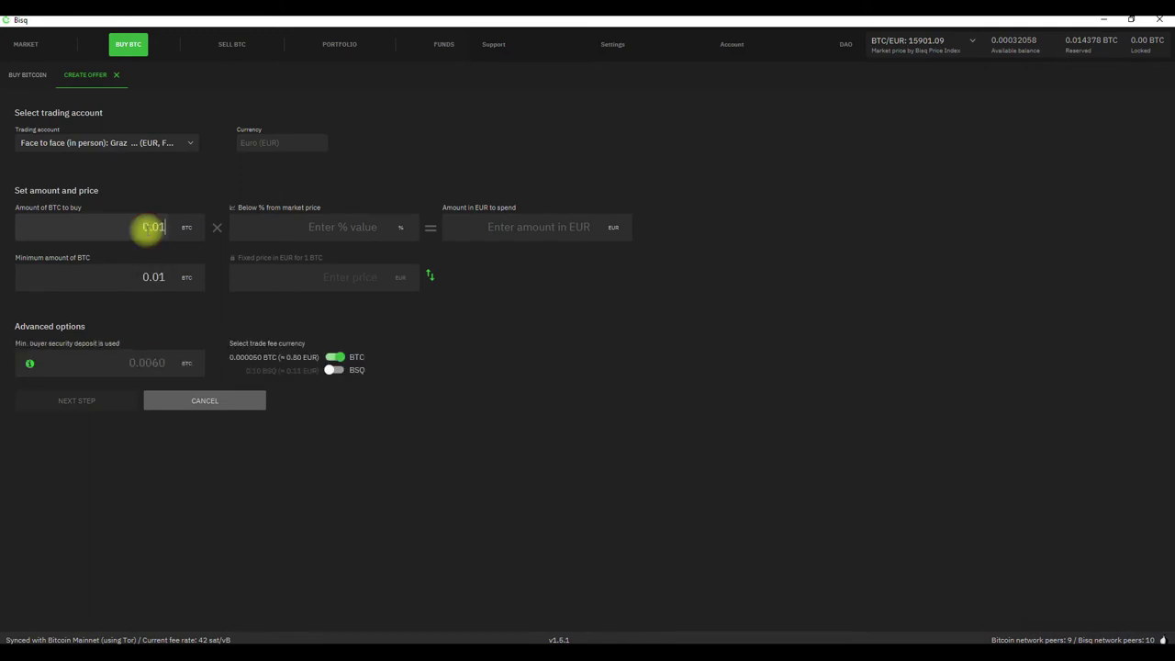
{"action": "left_click", "coordinate": [427, 273]}
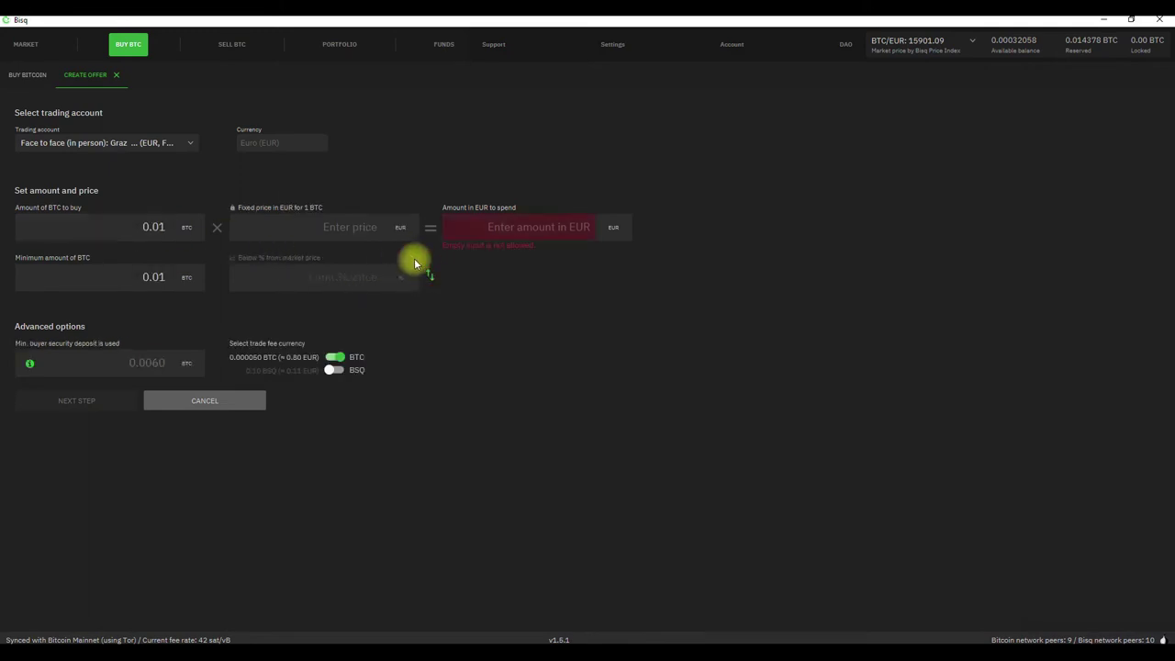
{"action": "left_click", "coordinate": [367, 227]}
{"action": "type", "text": "5"}
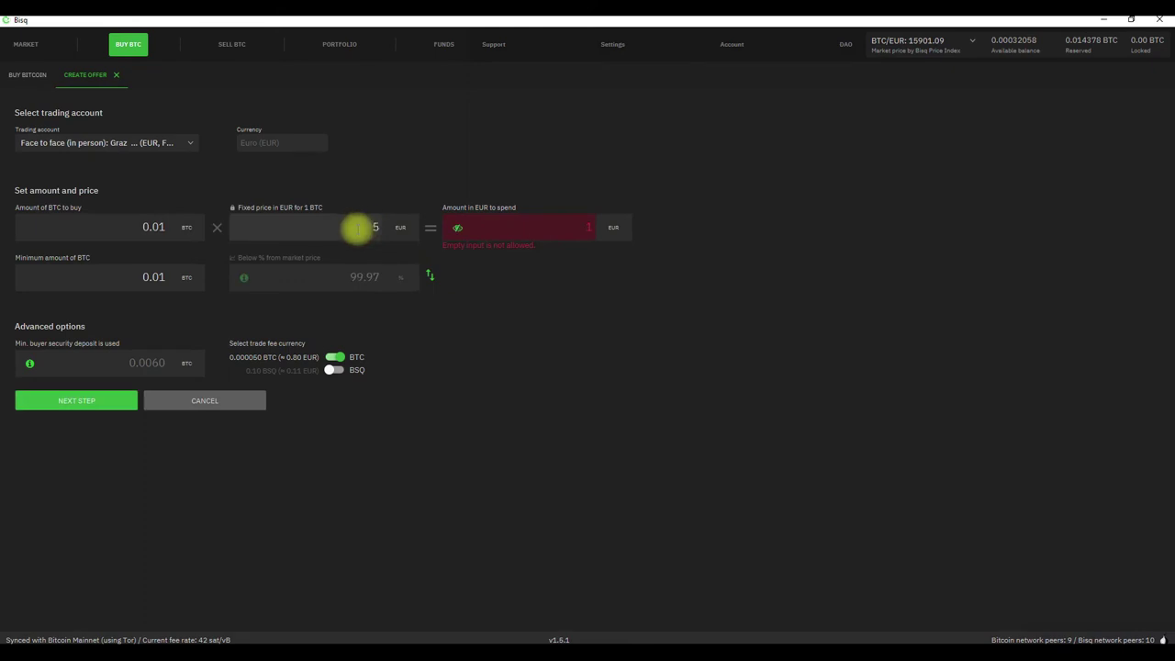
Switch the new offer to percentage-based pricing and set the price to 5% below the market price.
{"action": "left_click", "coordinate": [429, 275]}
{"action": "left_click", "coordinate": [371, 228]}
{"action": "key", "text": "BackSpace"}
{"action": "key", "text": "BackSpace"}
{"action": "key", "text": "BackSpace"}
{"action": "key", "text": "BackSpace"}
{"action": "key", "text": "BackSpace"}
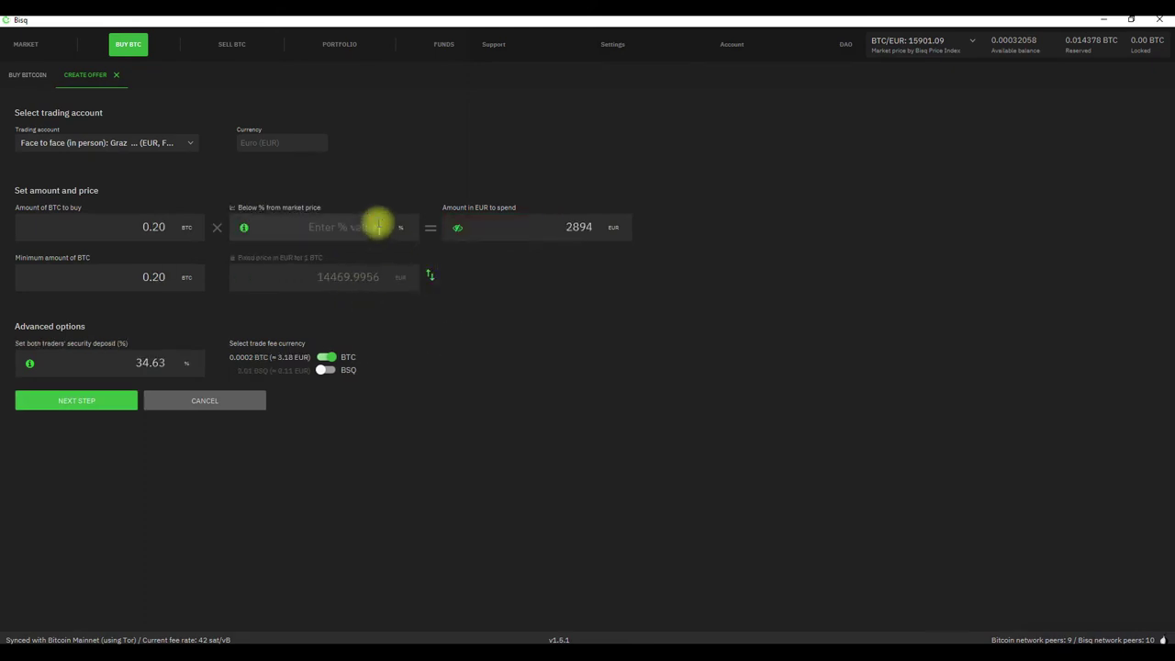
{"action": "type", "text": "5"}
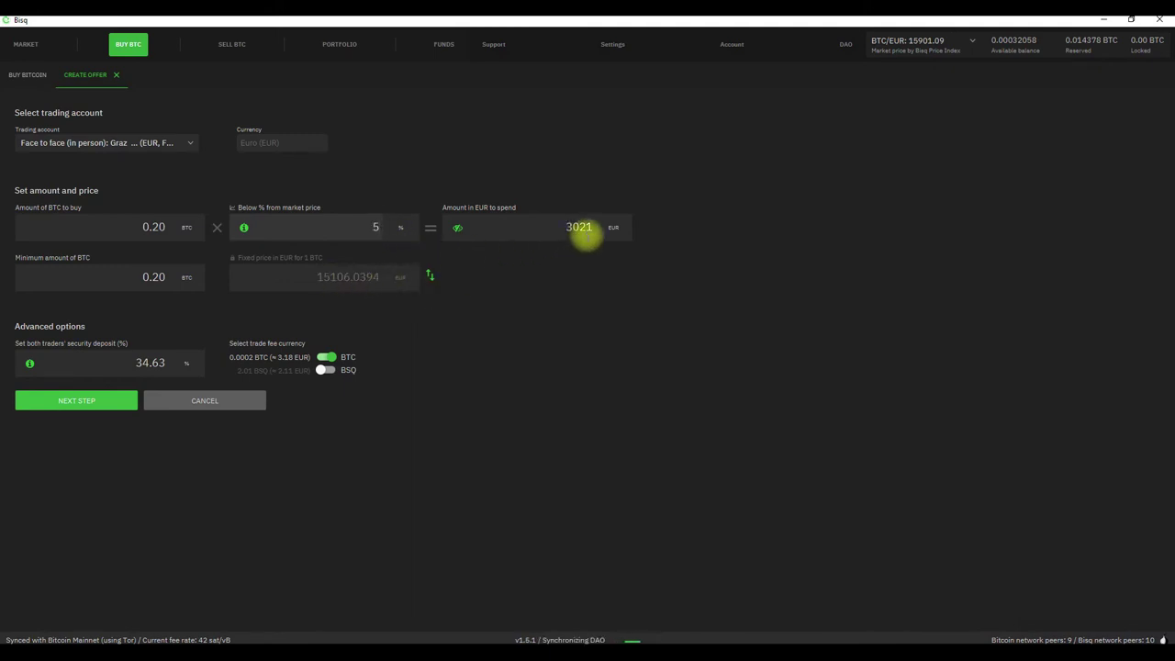
Set the new offer's amount to 0.01 BTC and switch it to fixed-price pricing.
{"action": "left_click", "coordinate": [165, 228]}
{"action": "type", "text": "01"}
{"action": "left_click", "coordinate": [518, 337]}
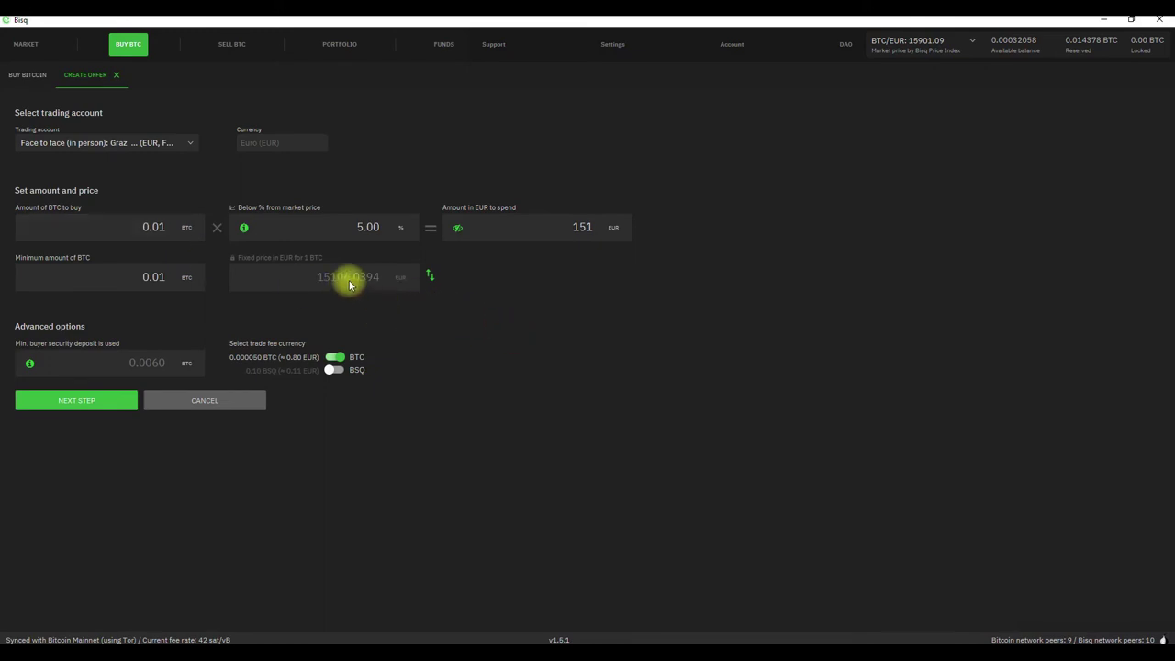
{"action": "left_click", "coordinate": [431, 274]}
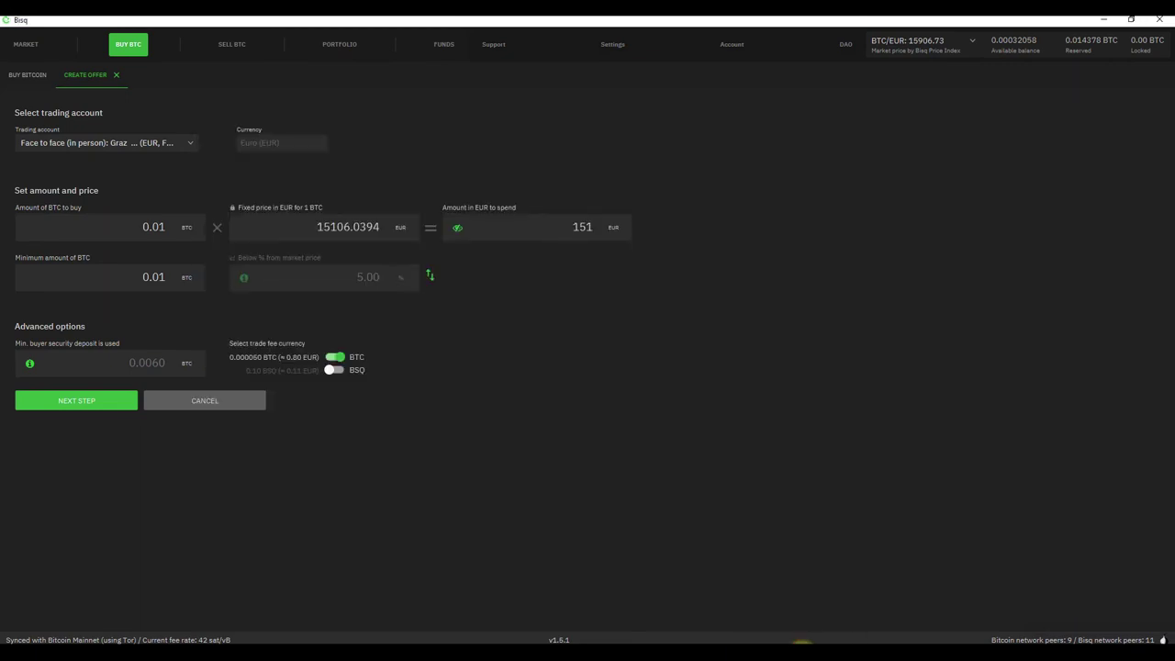
{"action": "left_click", "coordinate": [822, 642]}
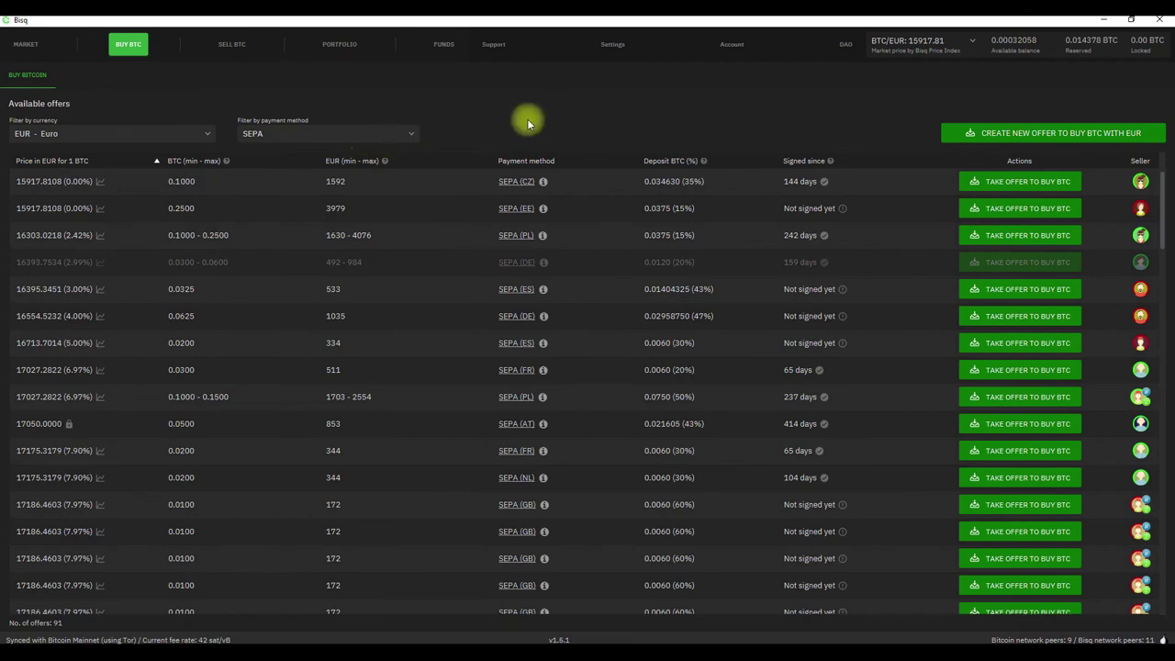
Look through the SEPA offers to buy BTC with EUR and examine the account signing status of the first two.
{"action": "scroll", "coordinate": [634, 463], "scroll_direction": "down", "scroll_amount": 6}
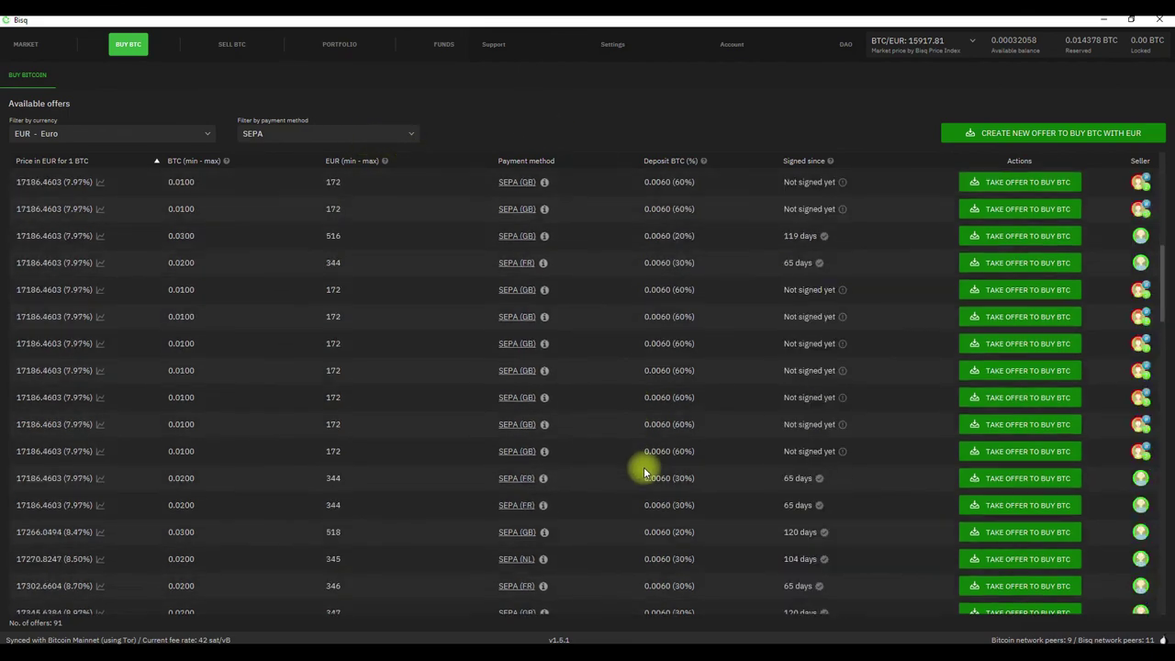
{"action": "scroll", "coordinate": [644, 470], "scroll_direction": "up", "scroll_amount": 5}
{"action": "mouse_move", "coordinate": [825, 181]}
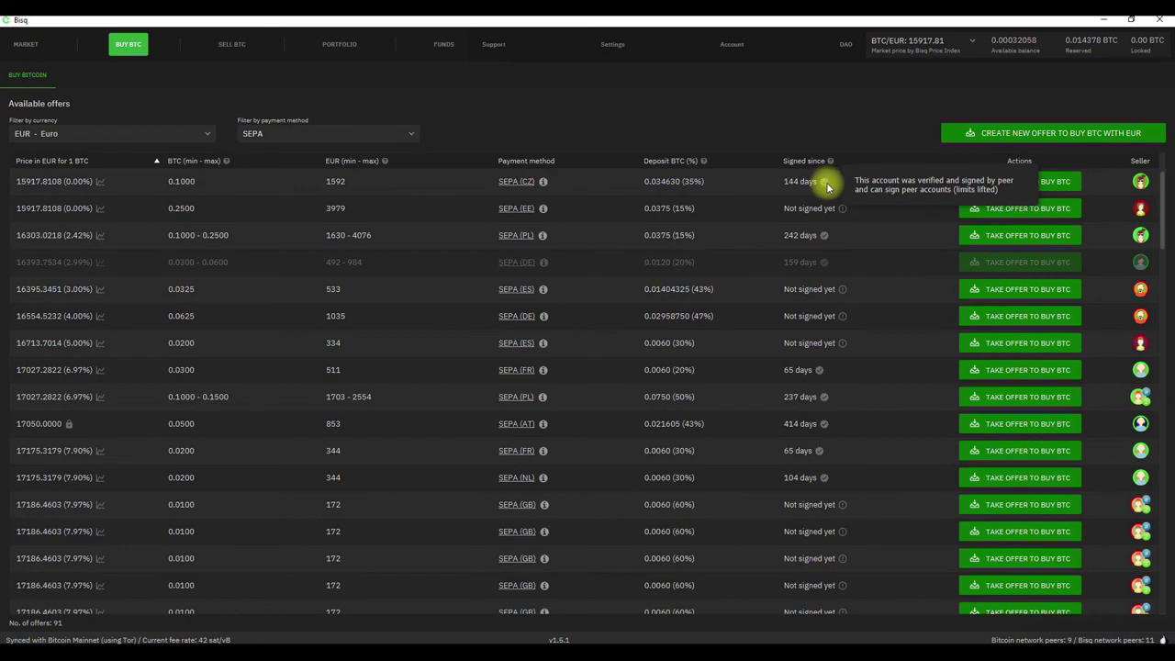
{"action": "mouse_move", "coordinate": [837, 207]}
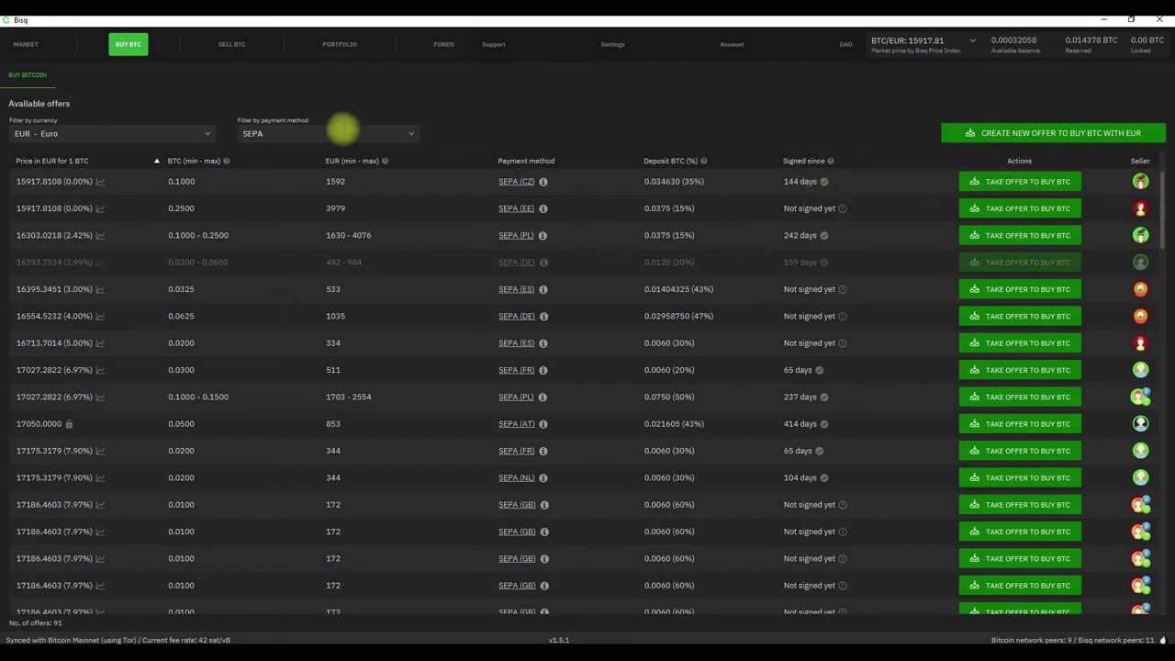
Examine the payment methods available for filtering the EUR offers.
{"action": "left_click", "coordinate": [413, 131]}
{"action": "left_click", "coordinate": [413, 131]}
{"action": "left_click", "coordinate": [413, 133]}
{"action": "left_click", "coordinate": [299, 156]}
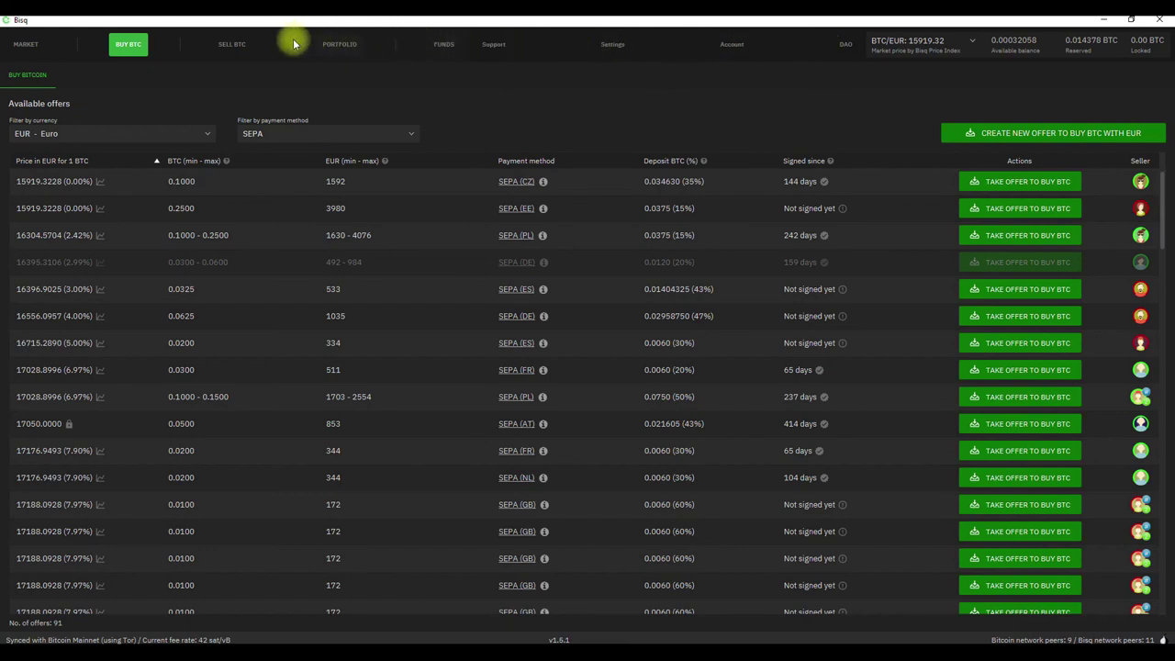
View the portfolio's open offers, the receiving addresses in Funds and the Support mediation section, dismissing the background information.
{"action": "left_click", "coordinate": [341, 44]}
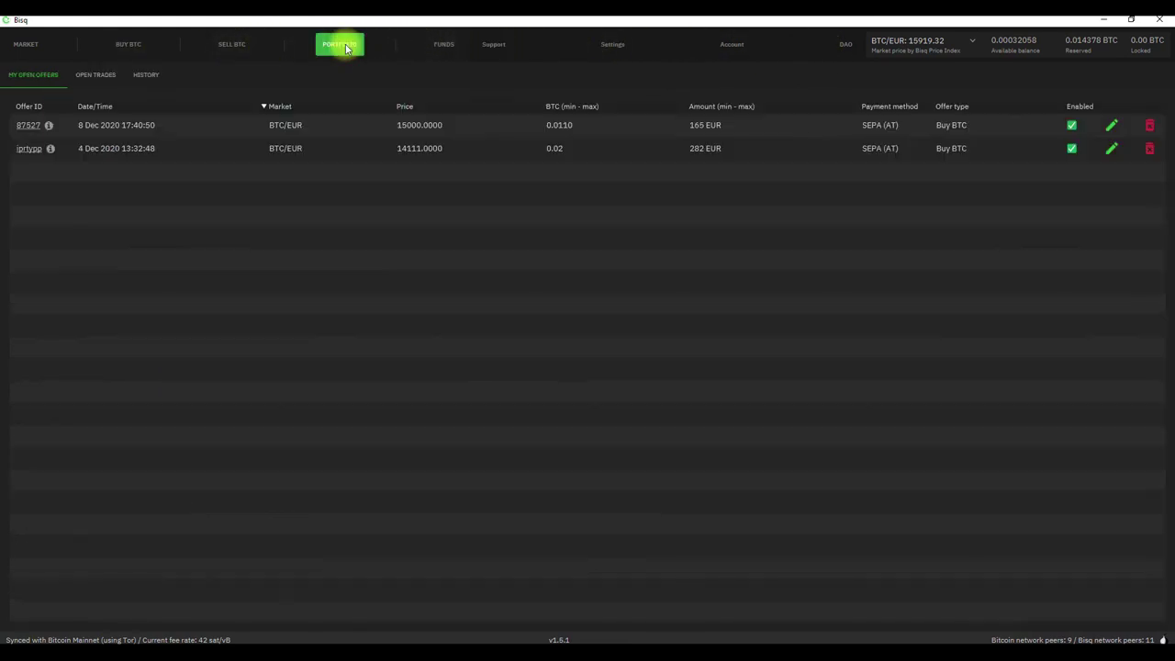
{"action": "left_click", "coordinate": [448, 47]}
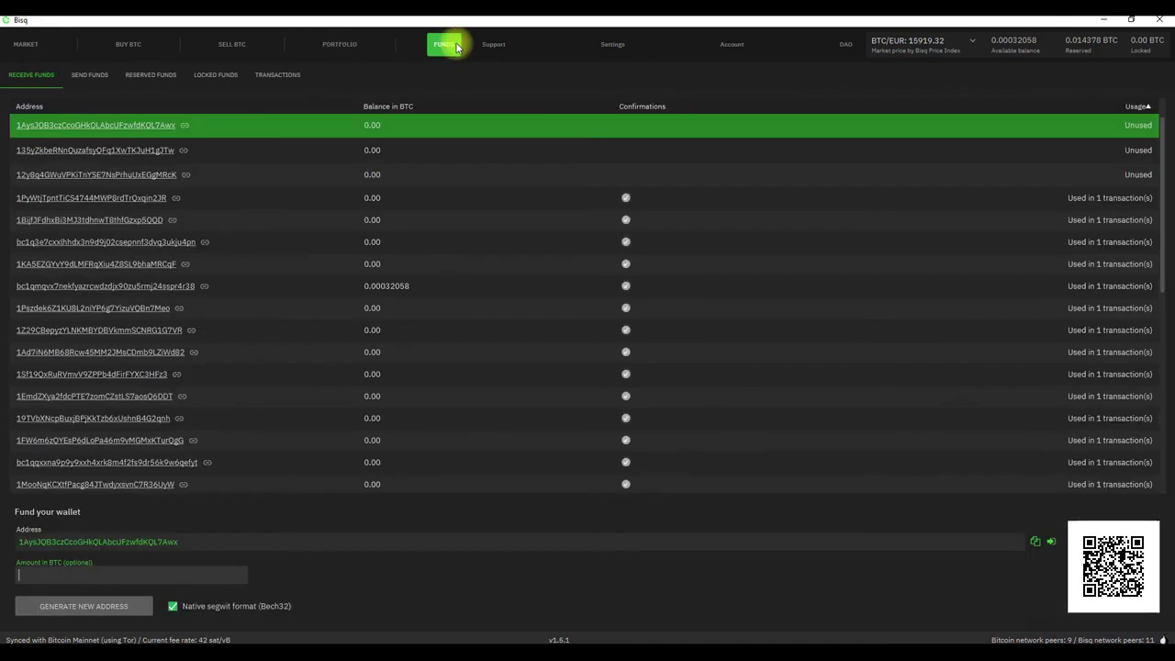
{"action": "left_click", "coordinate": [492, 45]}
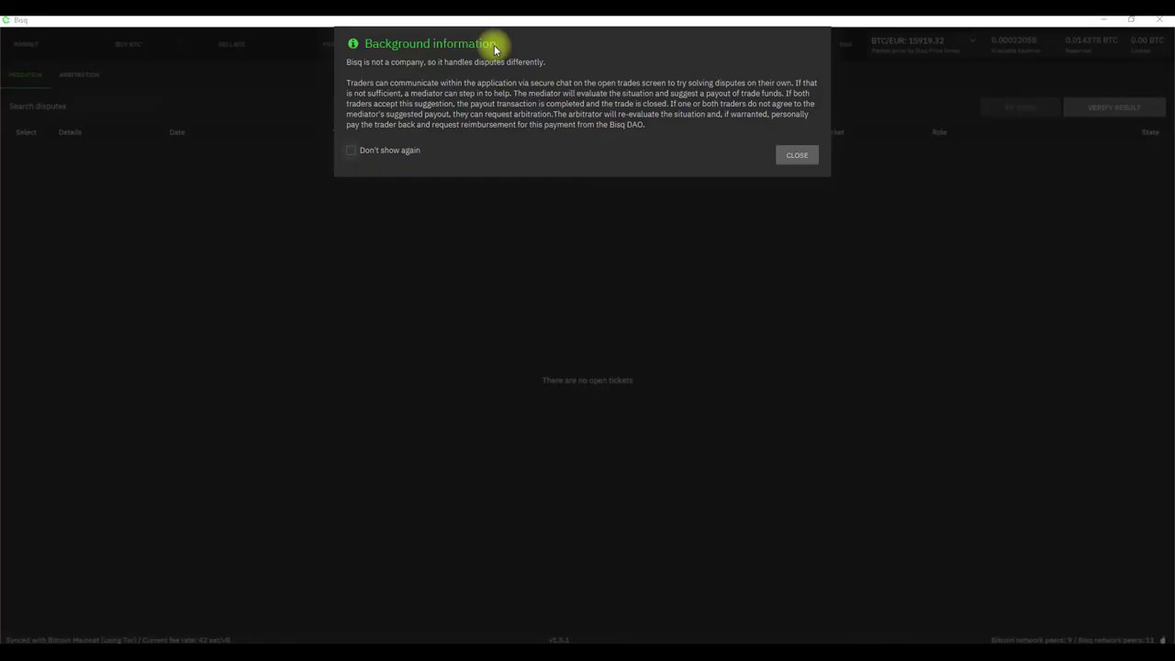
{"action": "left_click", "coordinate": [789, 156]}
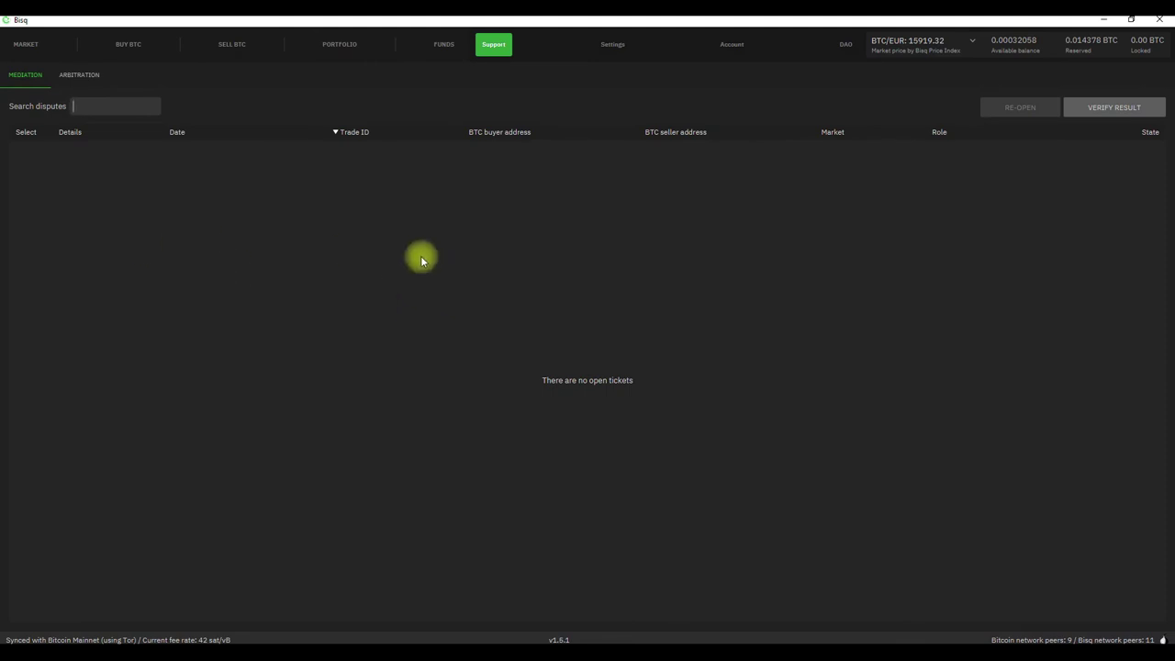
Revisit the portfolio's open offers and return to the list of offers for buying bitcoin.
{"action": "left_click", "coordinate": [342, 46]}
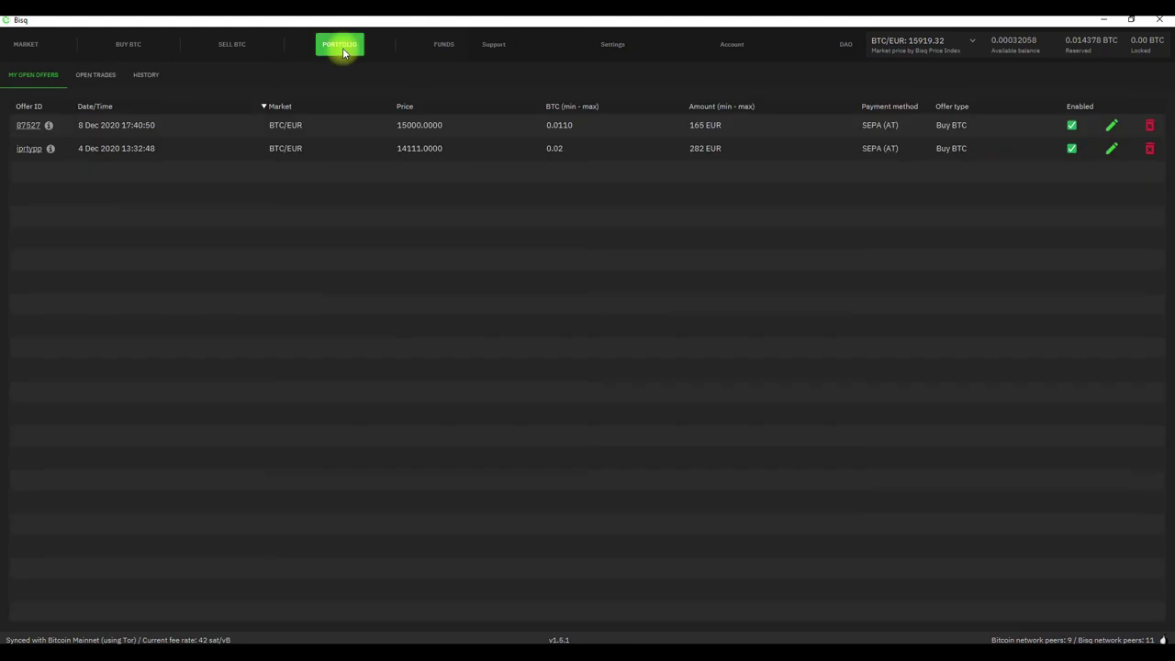
{"action": "left_click", "coordinate": [119, 46]}
{"action": "left_click", "coordinate": [38, 48]}
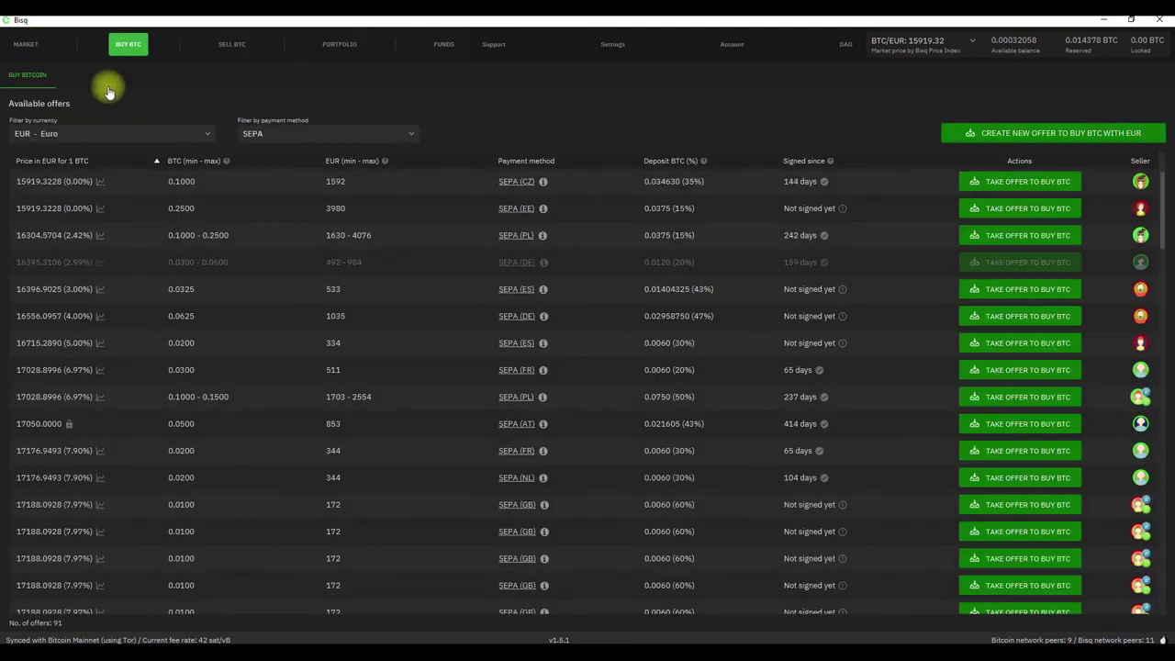